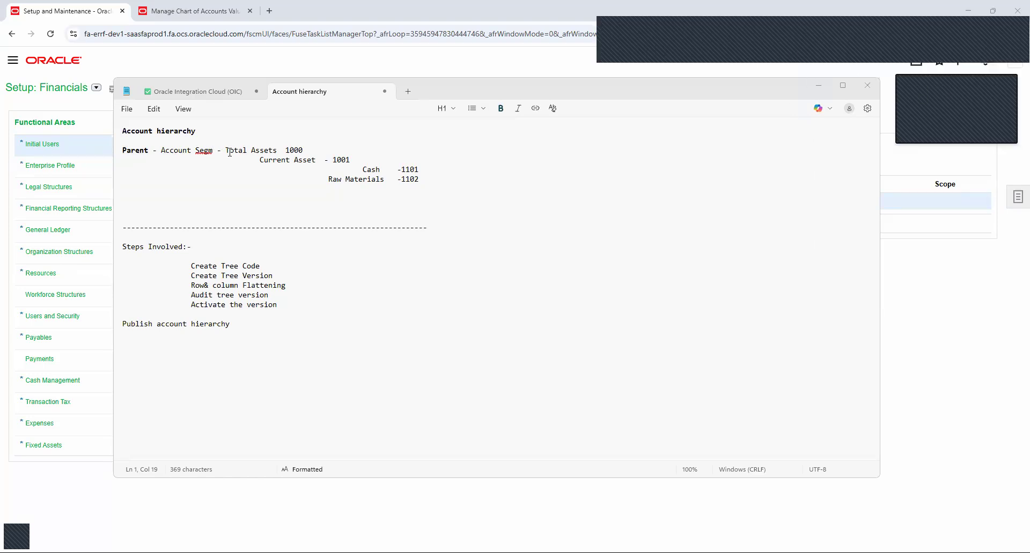
Review the Total Assets and Current Asset levels in the Account hierarchy notes and minimize the notes window.
left_click_drag(226, 151, 276, 152)
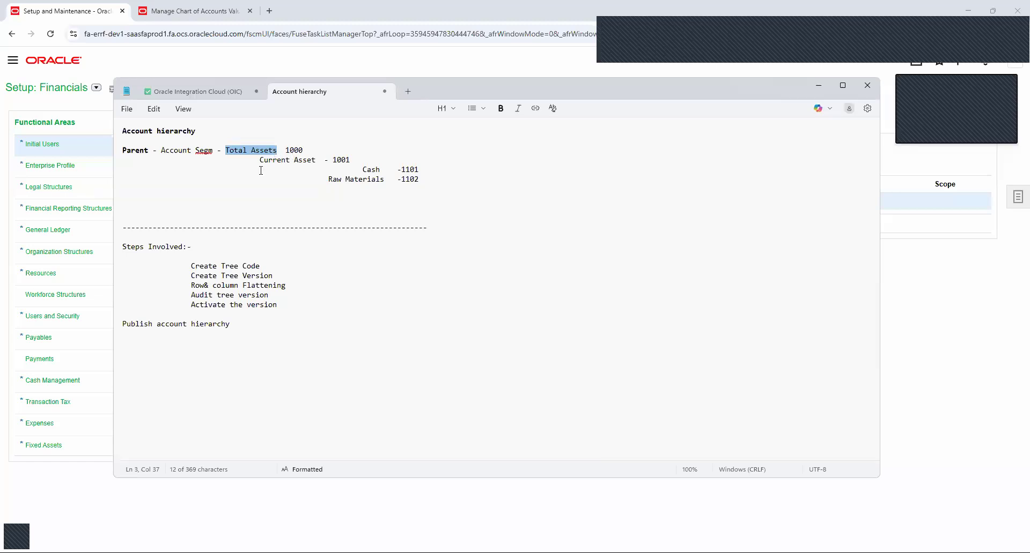
left_click_drag(287, 158, 325, 155)
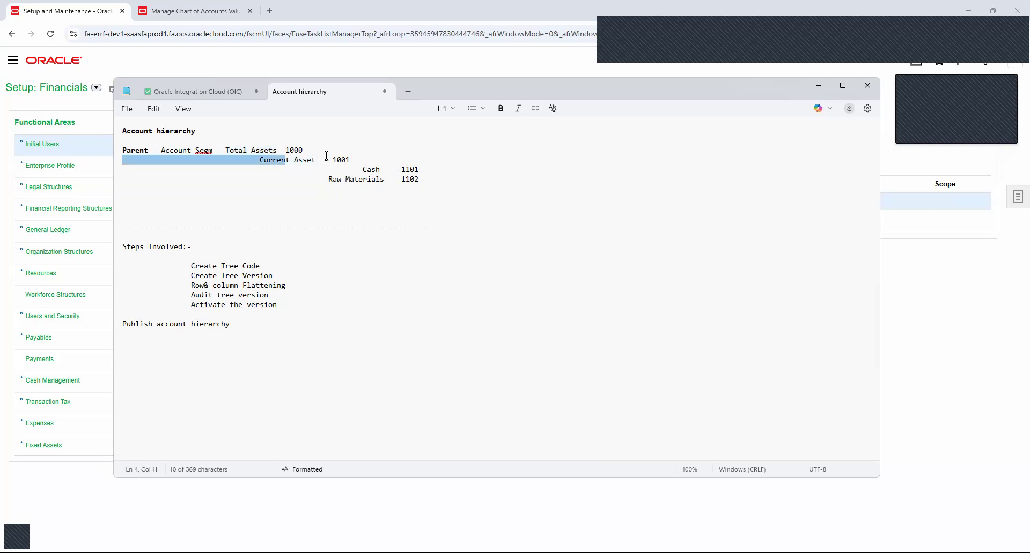
left_click(307, 159)
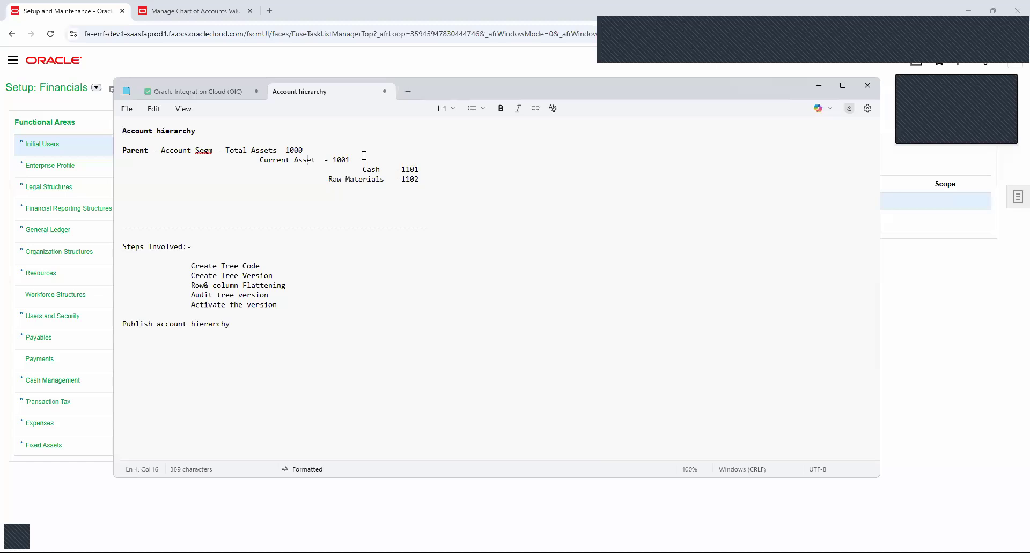
left_click_drag(198, 150, 294, 152)
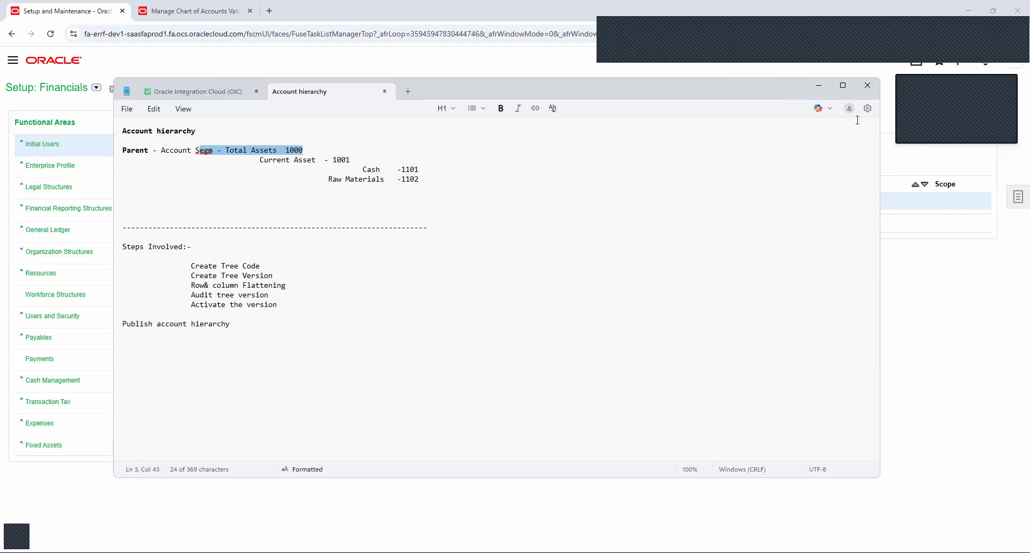
left_click(819, 87)
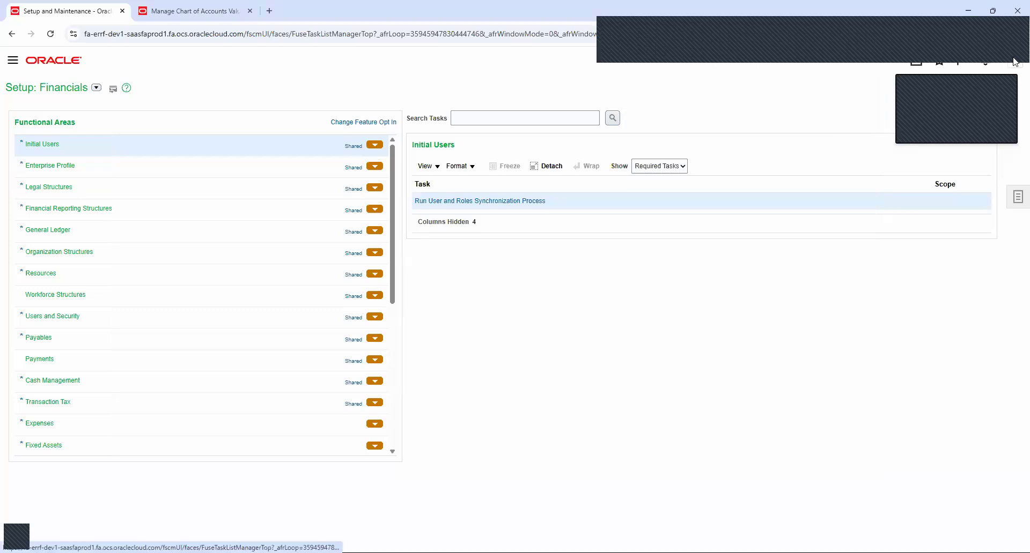
Return to the home page and open Setup and Maintenance for Financials from the user settings.
left_click(914, 61)
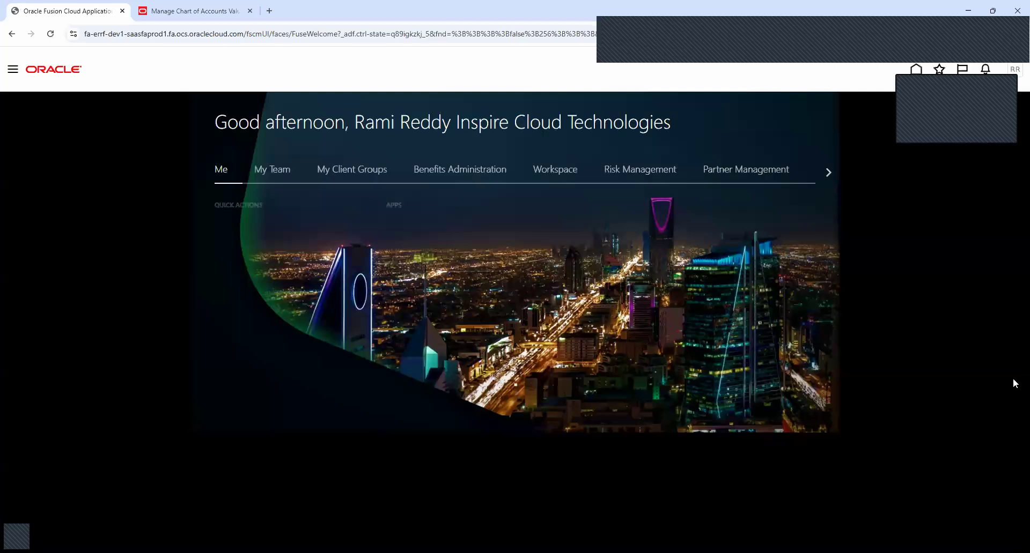
left_click(1014, 69)
left_click(821, 233)
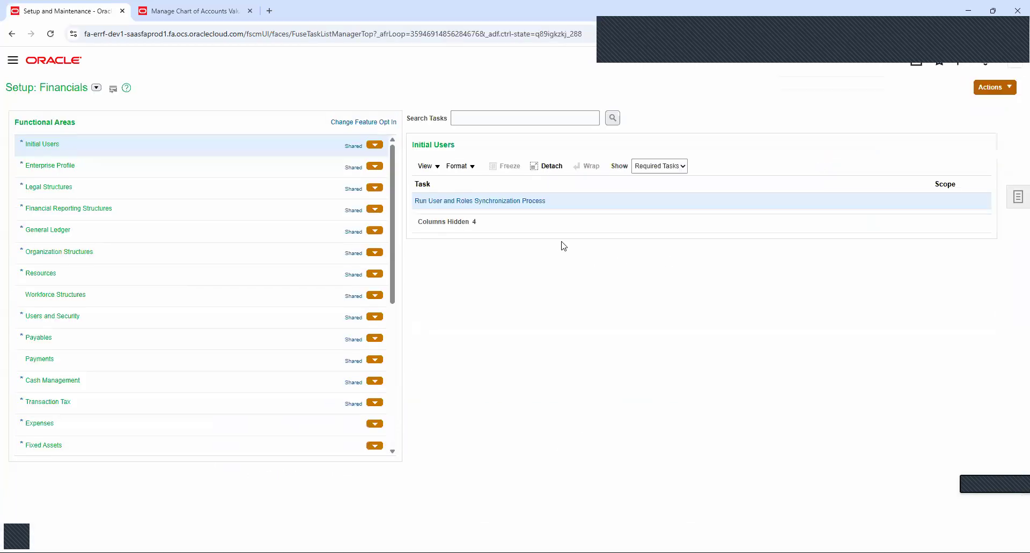
Search the setup tasks for "Manage%Accoun%" and open the Manage Account Hierarchies task.
left_click(500, 118)
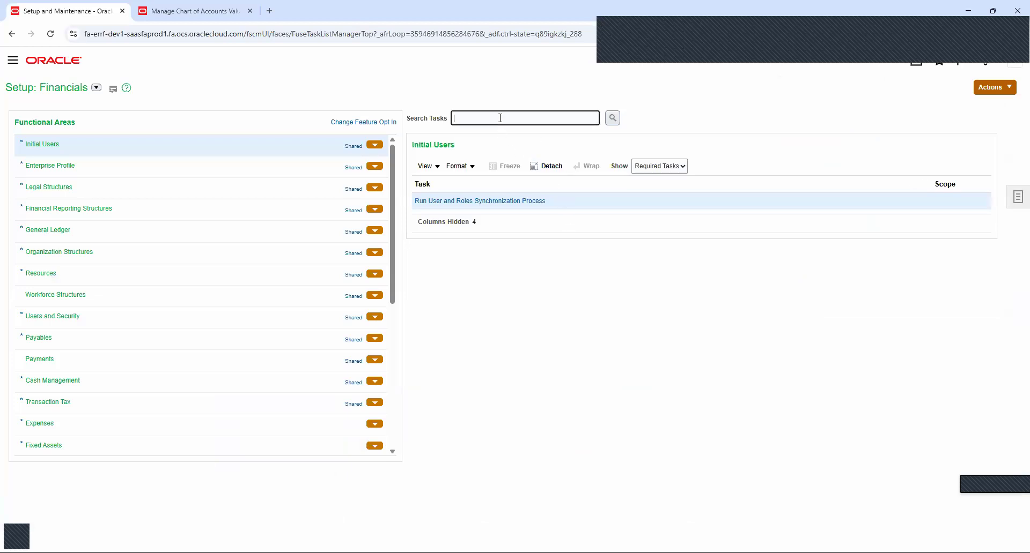
type("Manage%Accoun%")
left_click(612, 118)
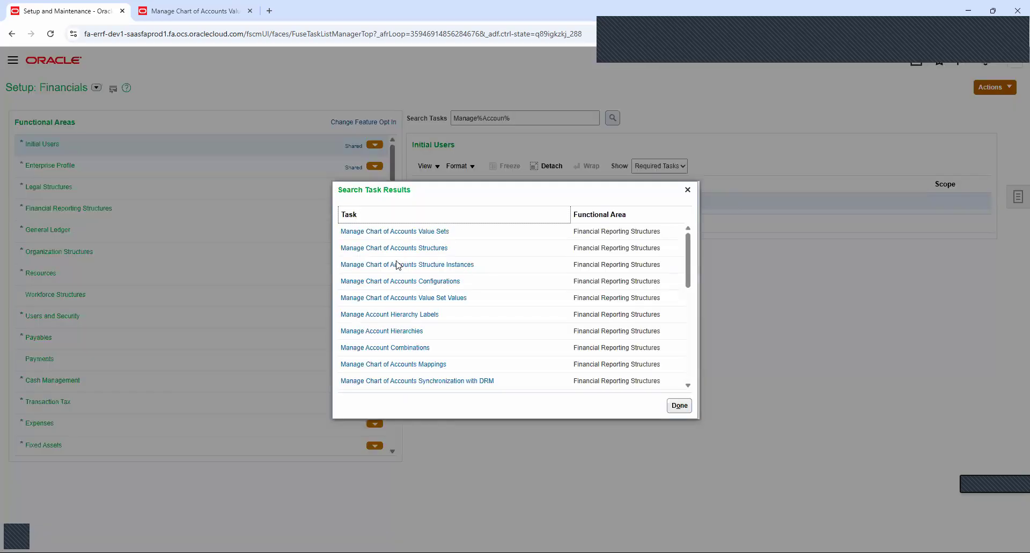
left_click(394, 331)
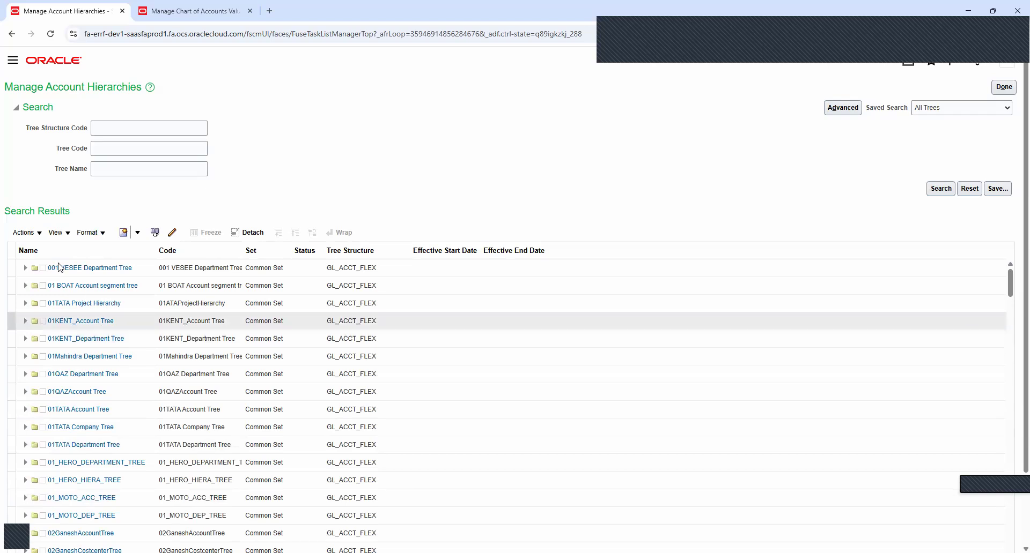
left_click(40, 234)
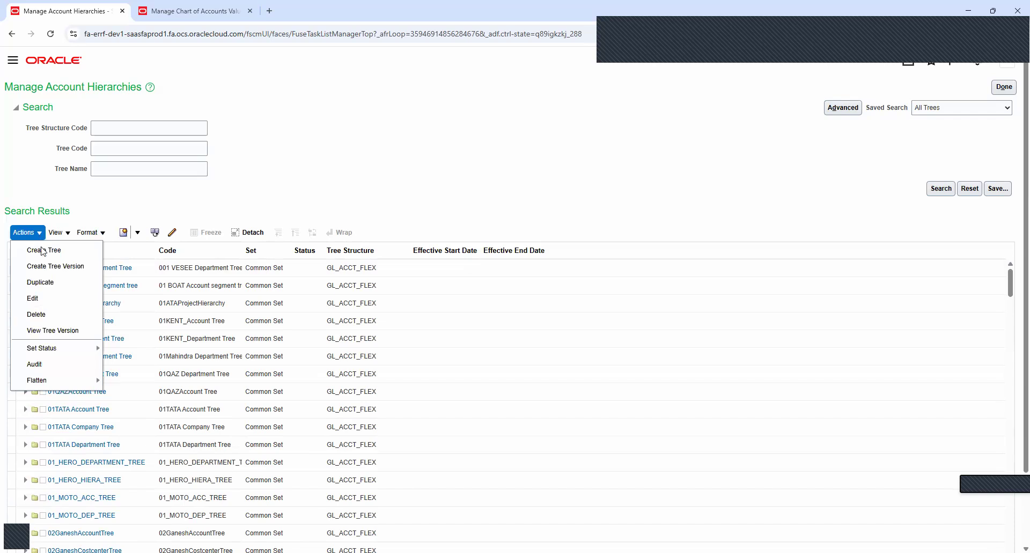
left_click(43, 251)
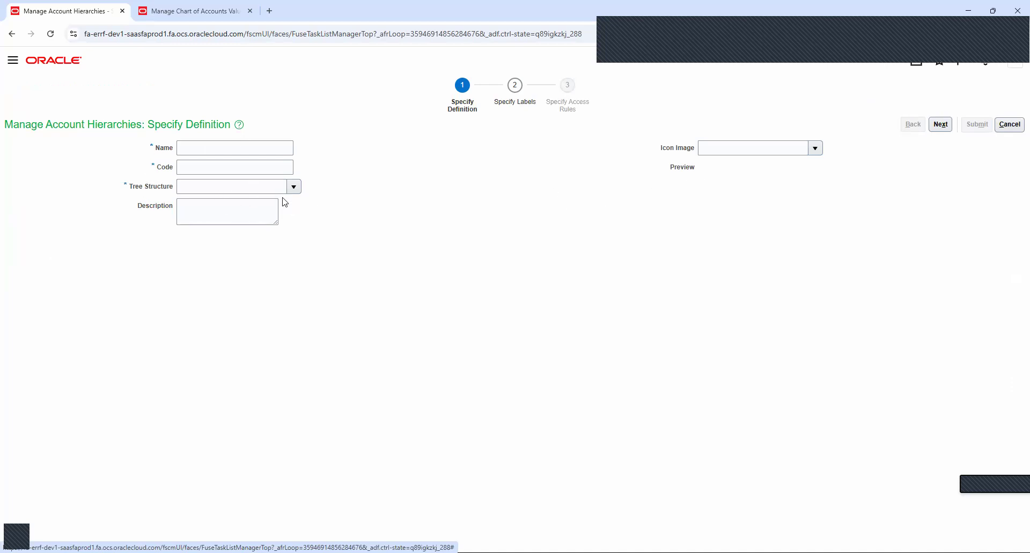
left_click(293, 188)
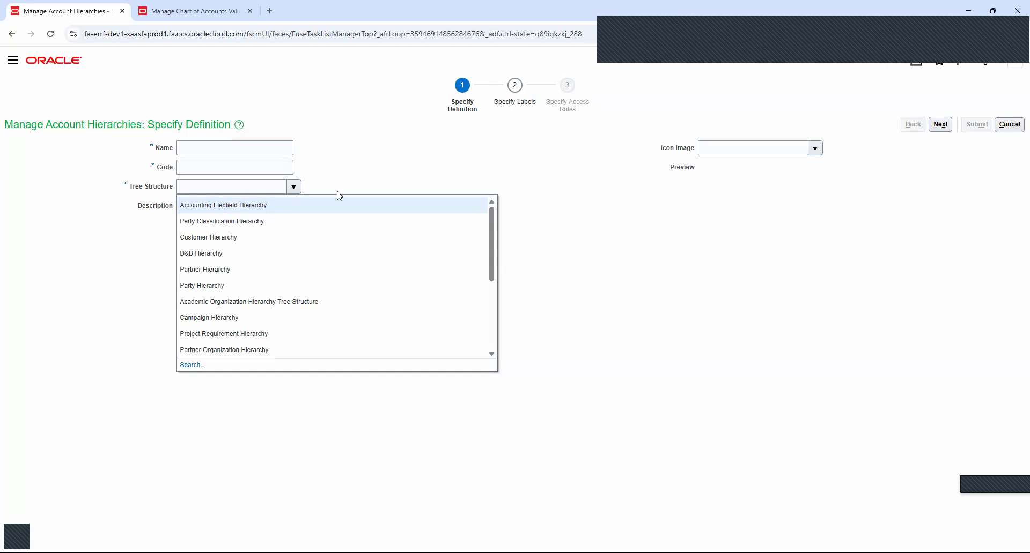
left_click(704, 287)
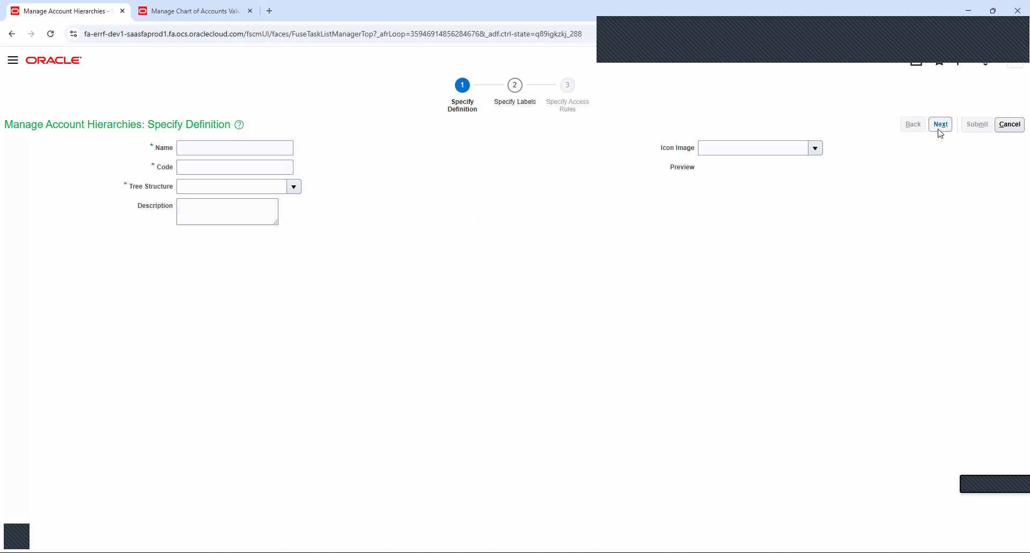
left_click(1010, 124)
Open the 01 BOAT Account segment tree and expand its Detail Values and Parent Values data source parameters.
left_click(120, 287)
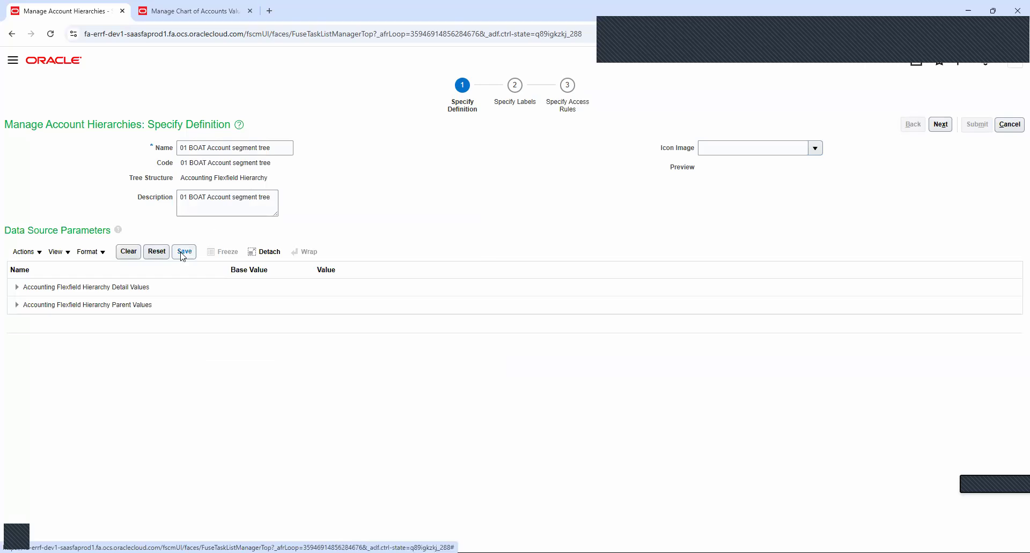
left_click(17, 288)
left_click(16, 379)
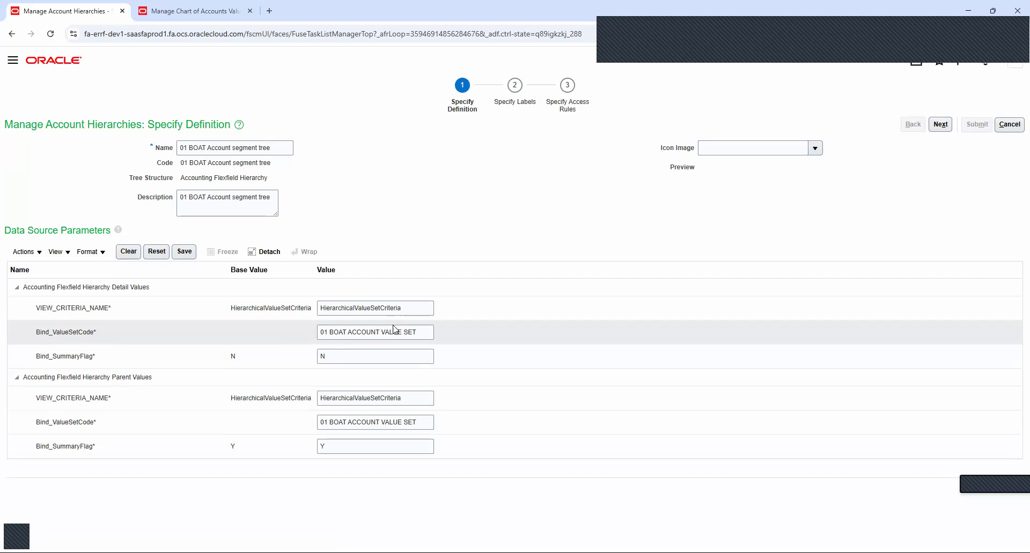
In the second browser tab, search the setup tasks for "Mana%value%" and open Manage Chart of Accounts Value Set Values.
left_click(205, 12)
left_click(569, 311)
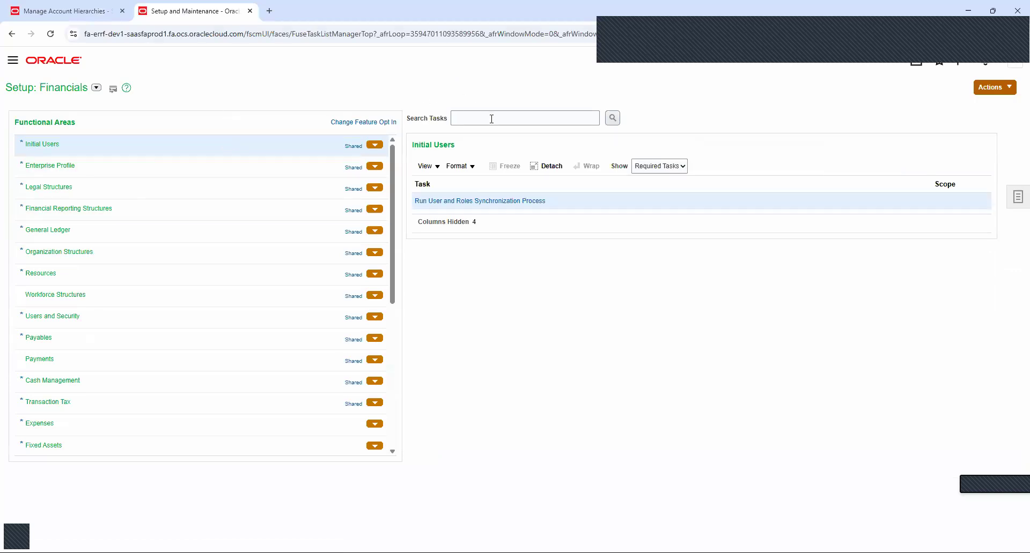
left_click(493, 118)
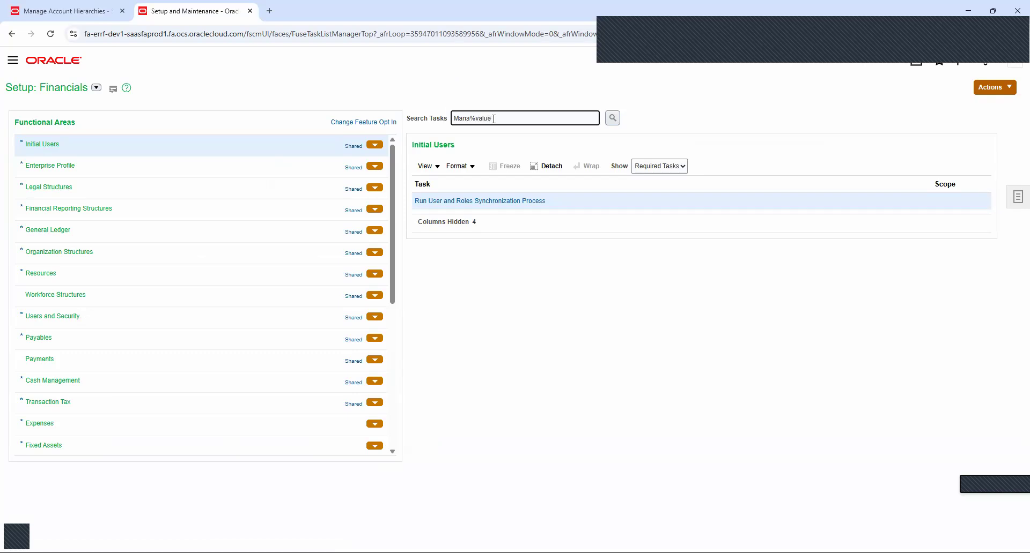
key("Return")
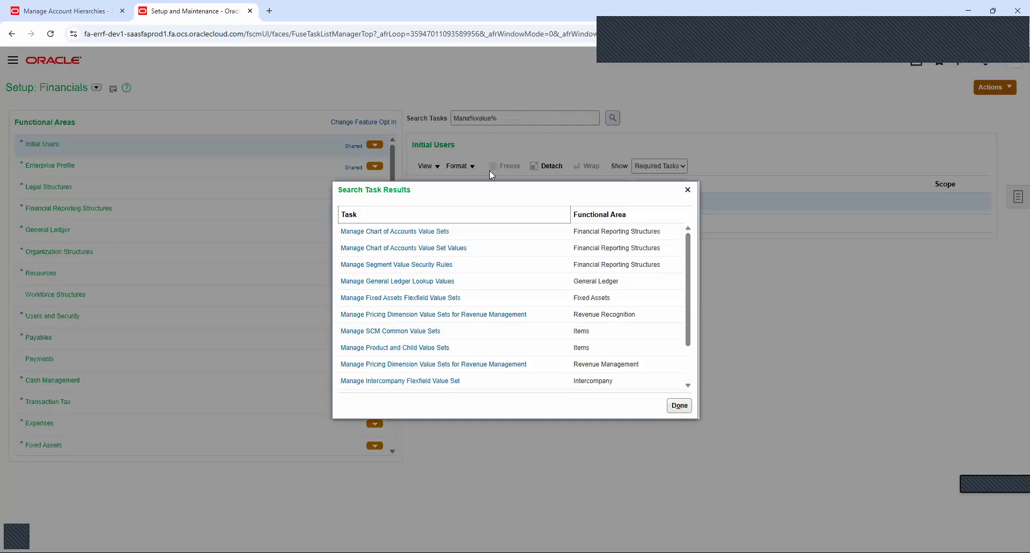
left_click(433, 248)
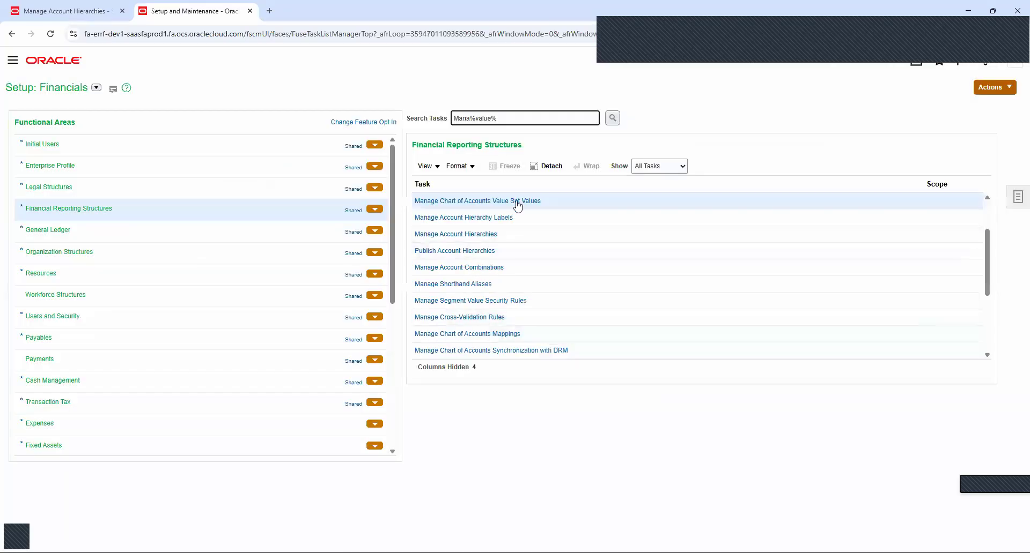
left_click(517, 206)
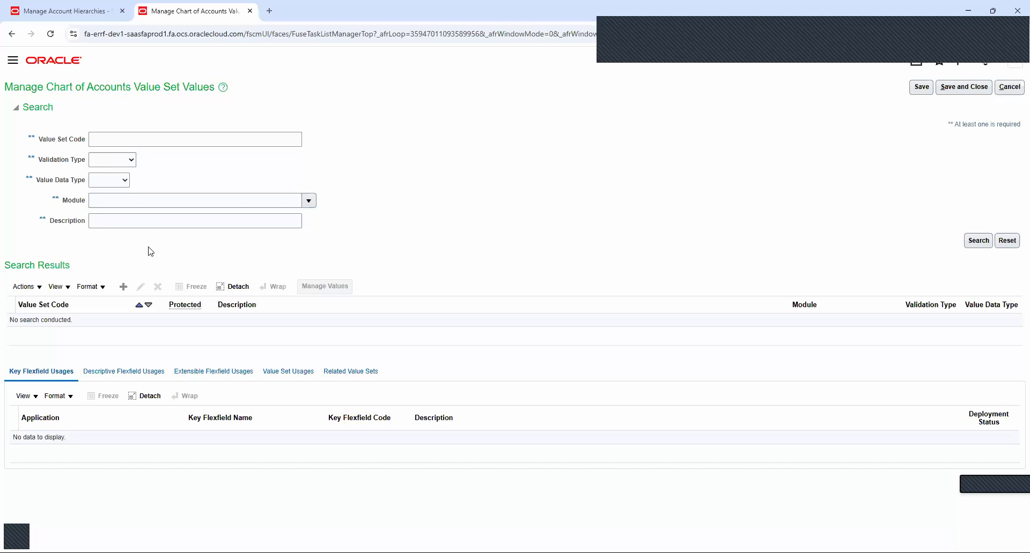
Copy the Bind_ValueSetCode of the tree's detail values and search the value sets for "01 BOAT ACCOUNT VALUE SET".
left_click(213, 204)
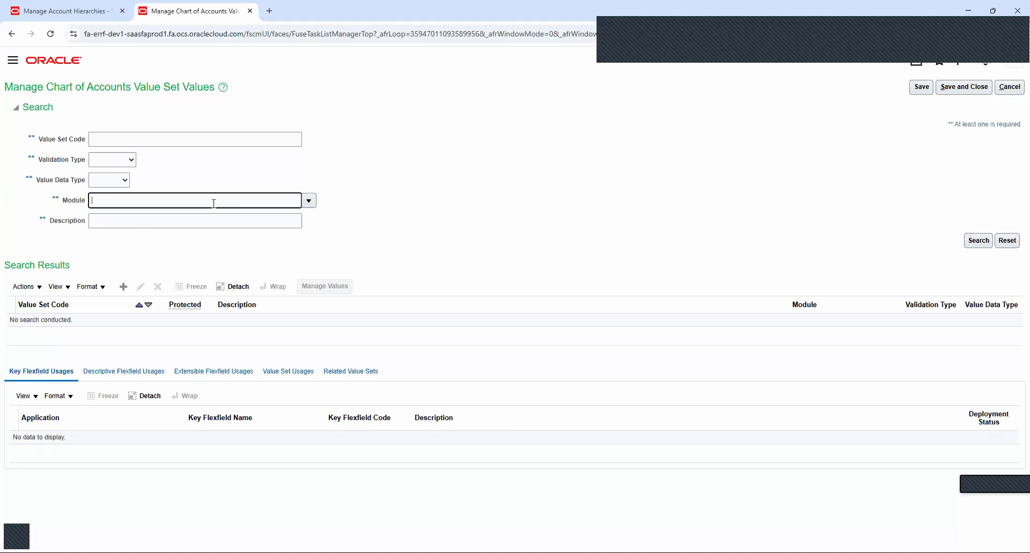
left_click(59, 12)
triple_click(350, 332)
key("ctrl+c")
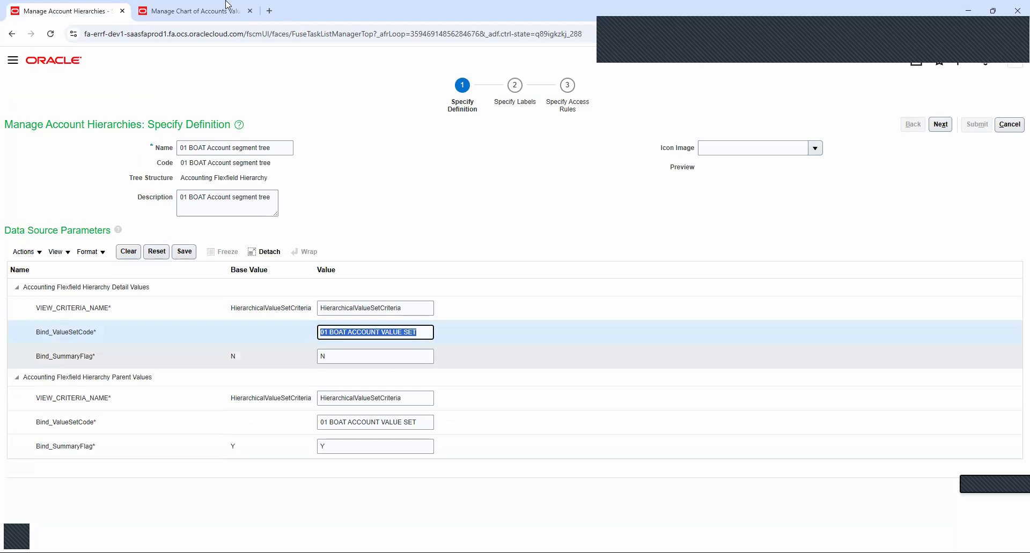
left_click(193, 11)
left_click(143, 144)
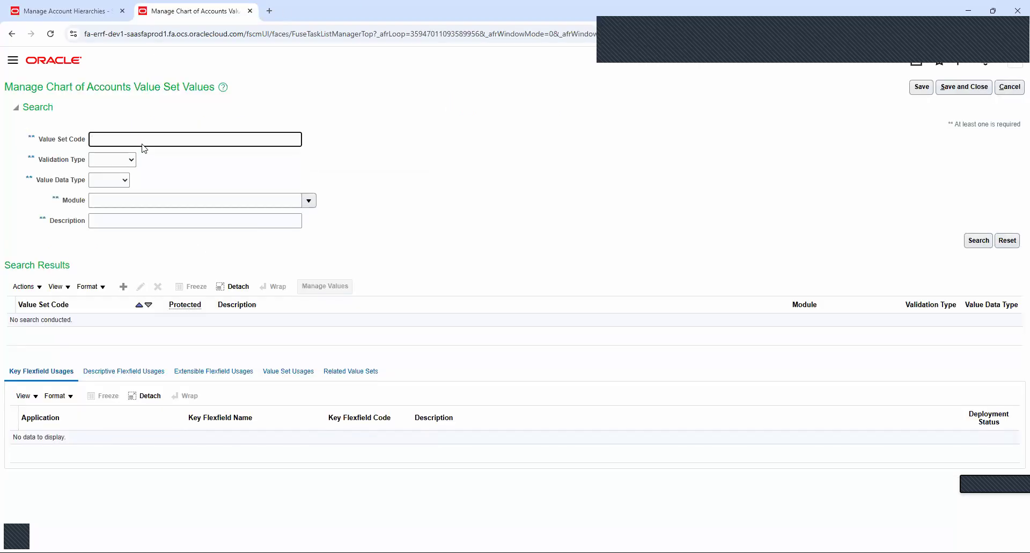
key("ctrl+v")
left_click(978, 242)
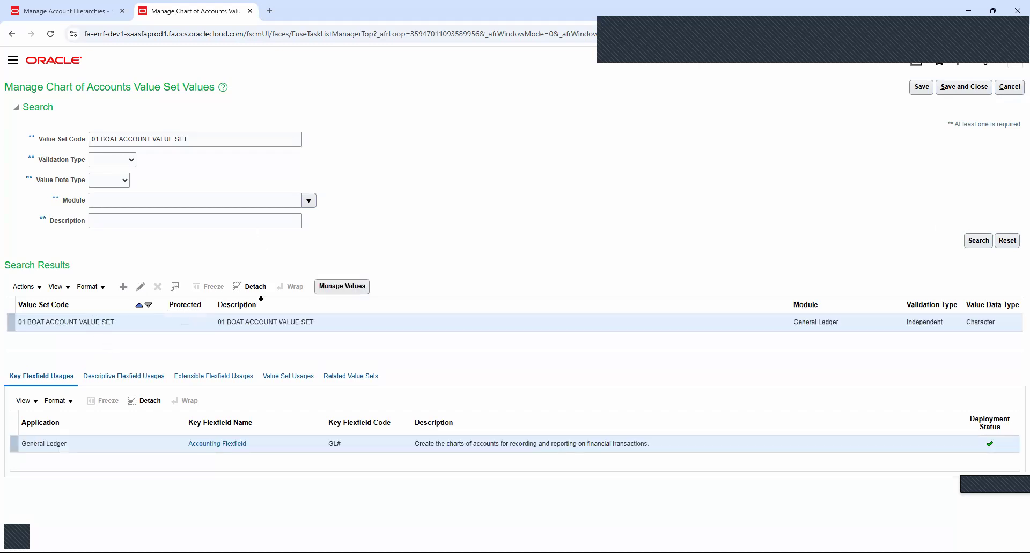
List all values of 01 BOAT ACCOUNT VALUE SET and compare their summary settings with the tree's value set code and summary flag parameters.
left_click(356, 286)
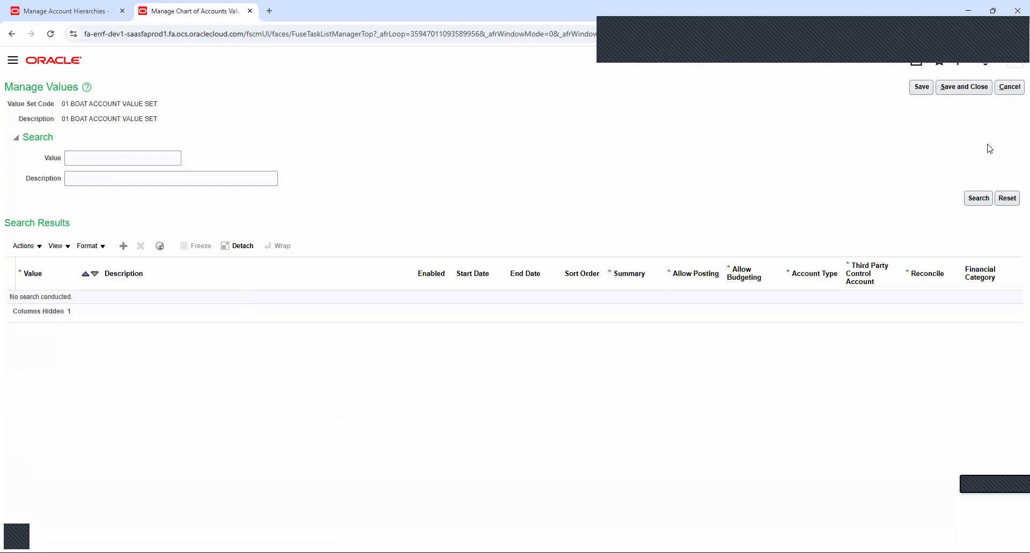
left_click(977, 199)
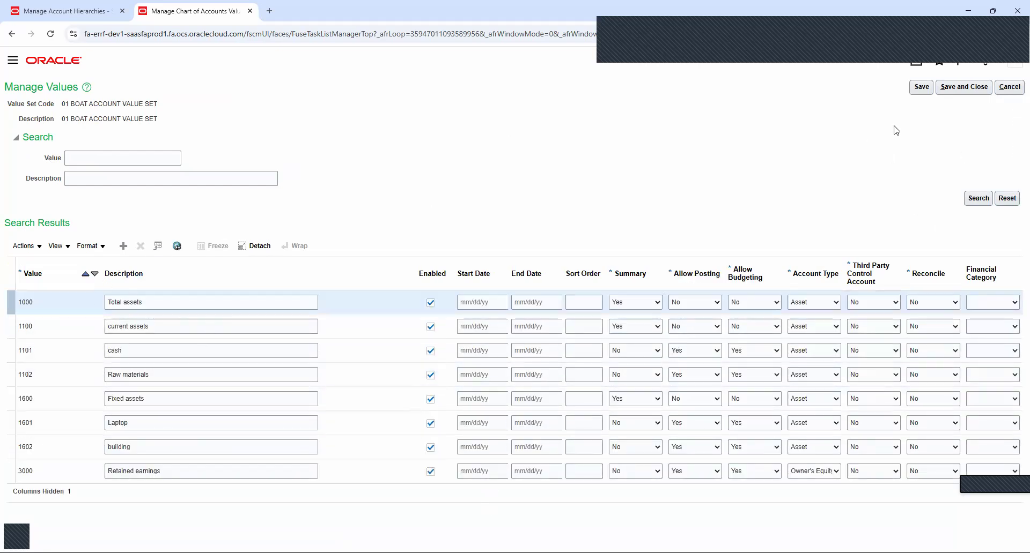
left_click(94, 12)
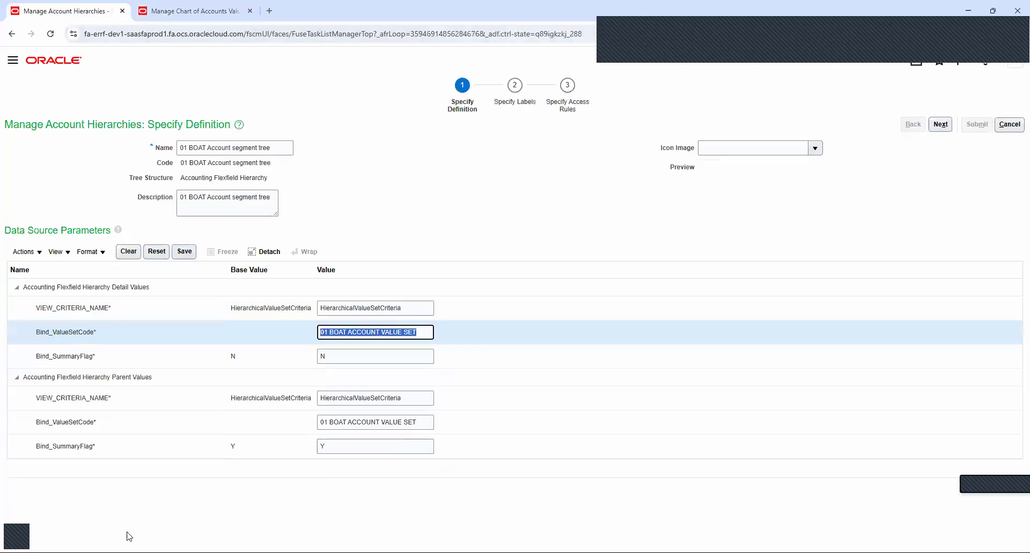
left_click(236, 8)
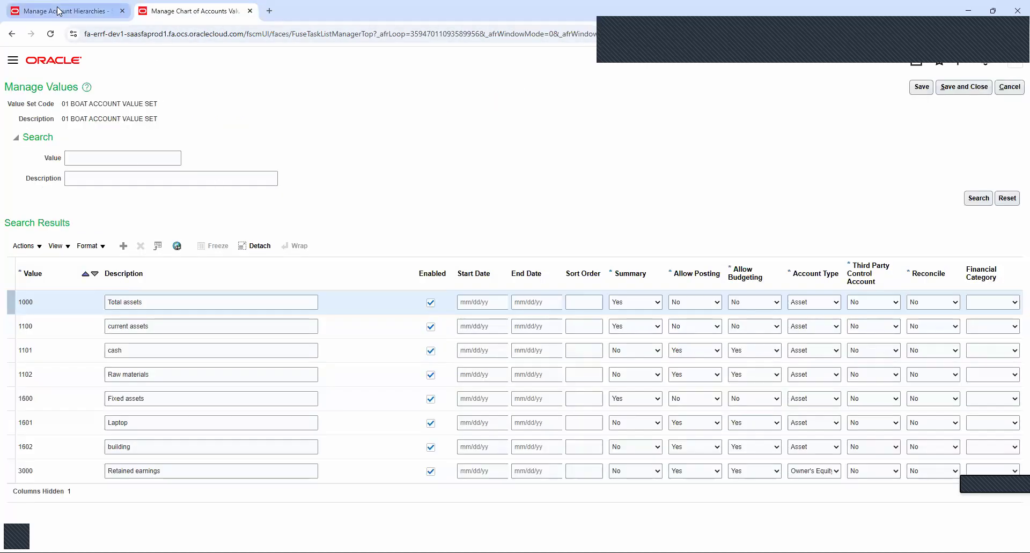
left_click(58, 10)
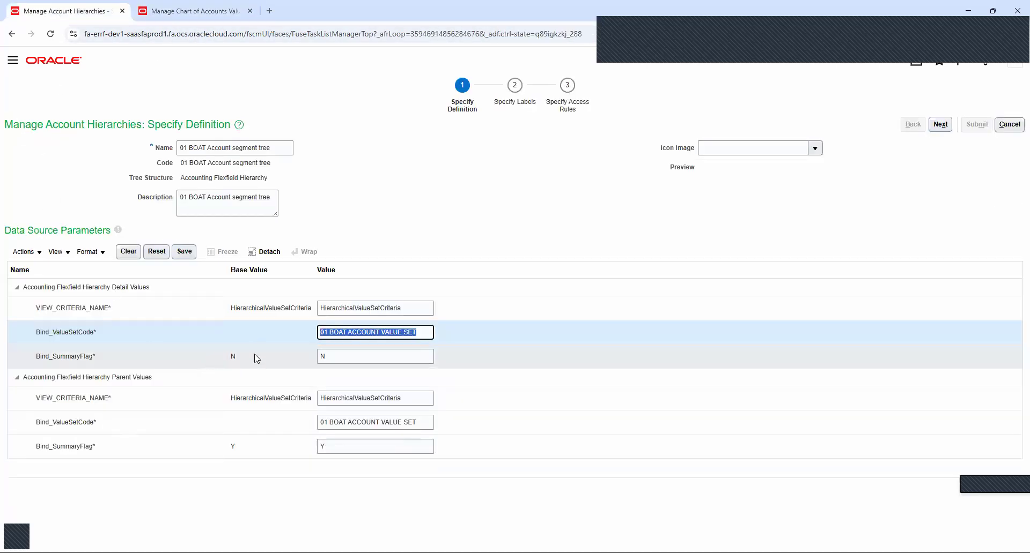
left_click(236, 10)
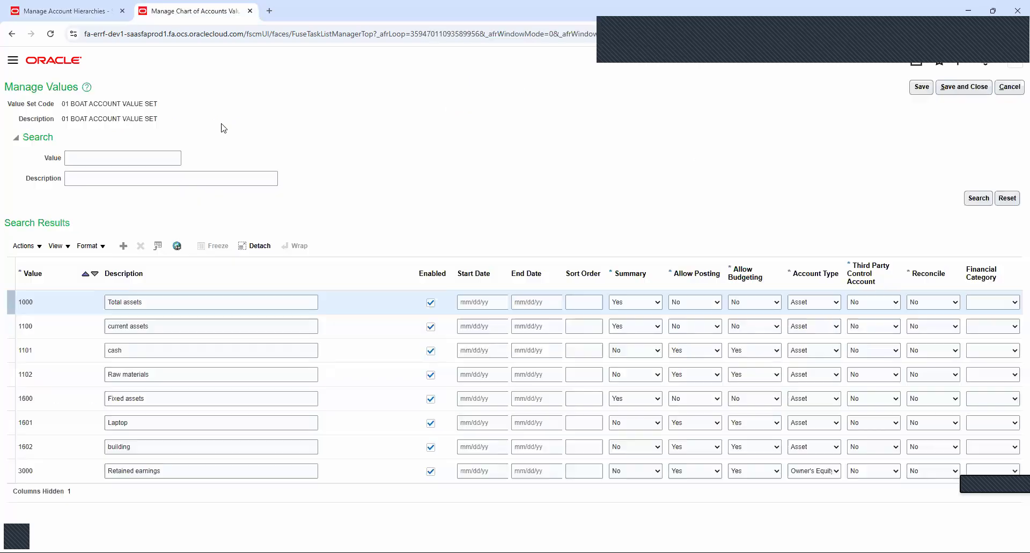
double_click(106, 104)
left_click(100, 12)
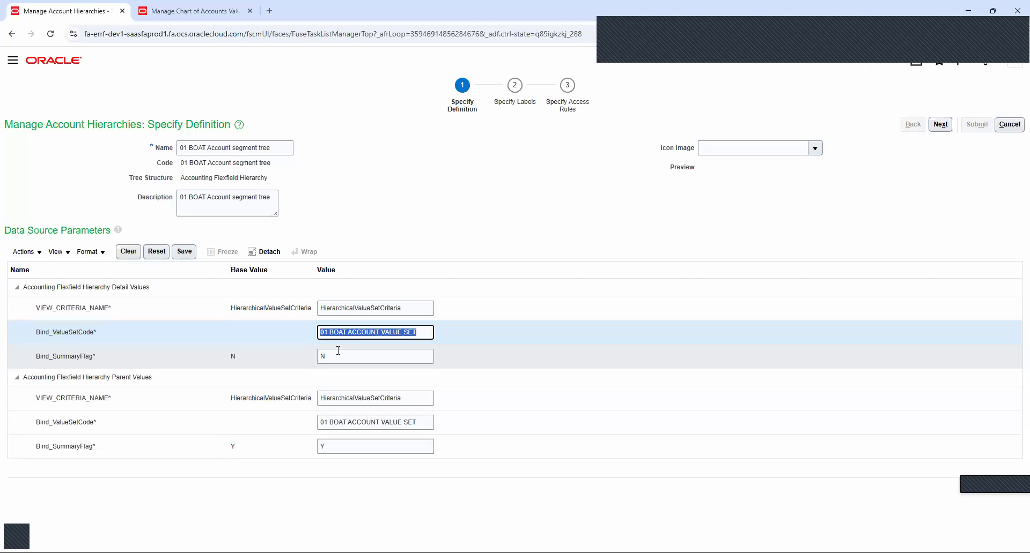
left_click(171, 8)
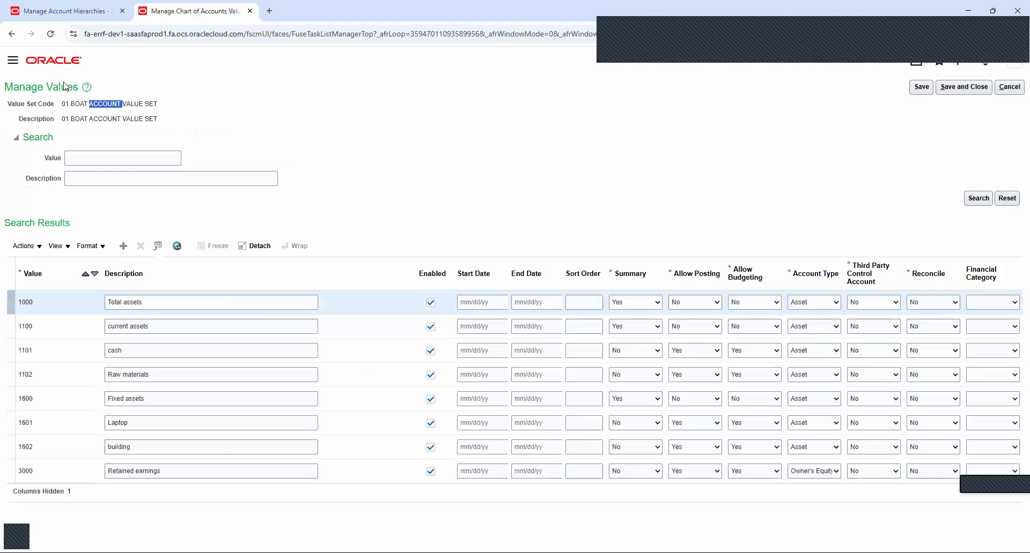
left_click(101, 14)
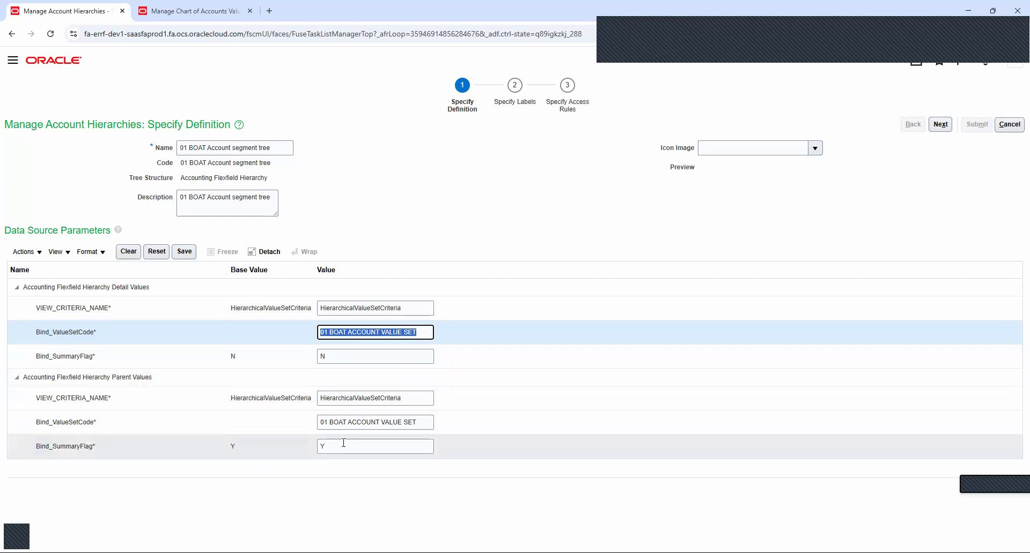
Look through the label and access rule definitions of the 01 BOAT Account segment tree and return to its labels.
left_click(943, 127)
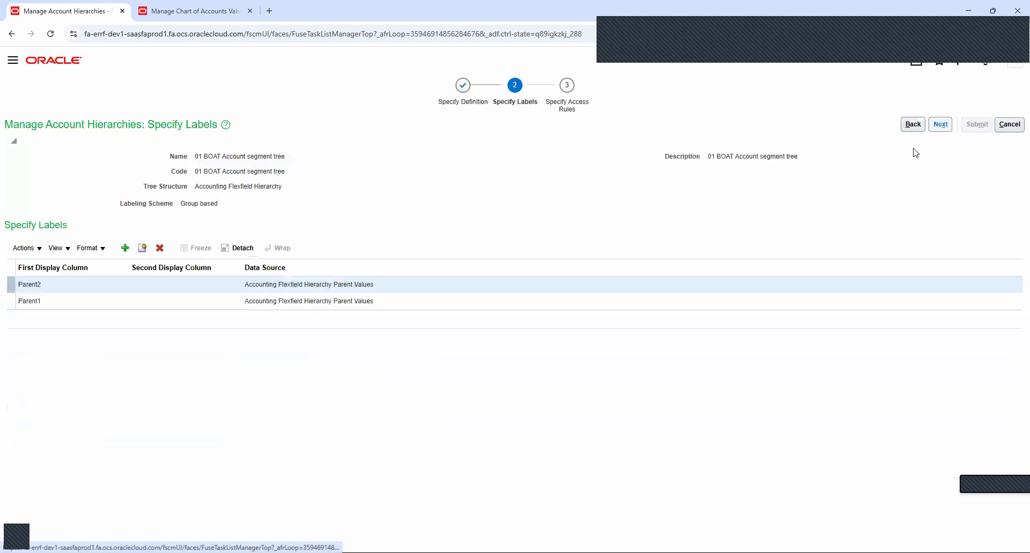
left_click(942, 126)
left_click(897, 128)
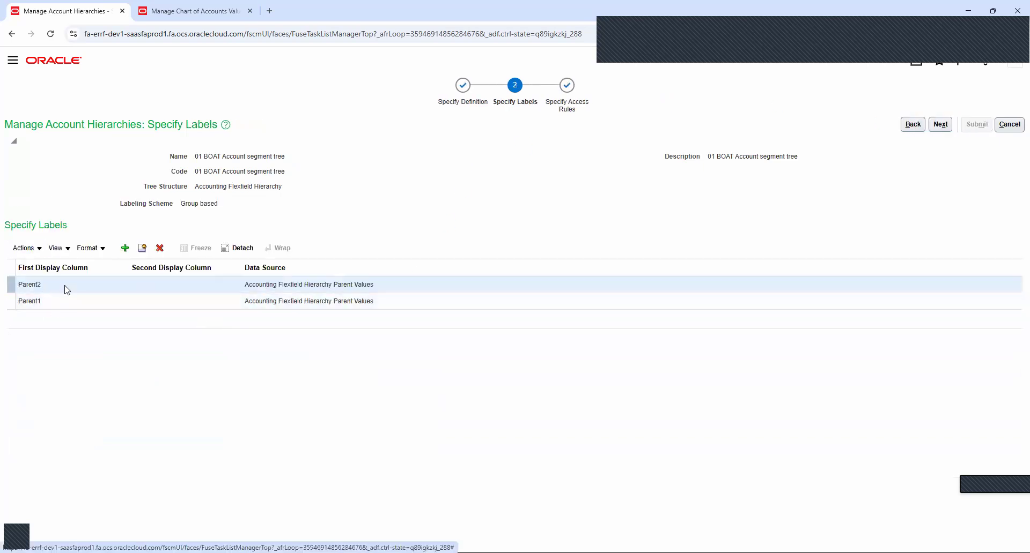
Browse the labels available to add for the Accounting Flexfield Hierarchy Parent Values data source, without adding any.
left_click(125, 248)
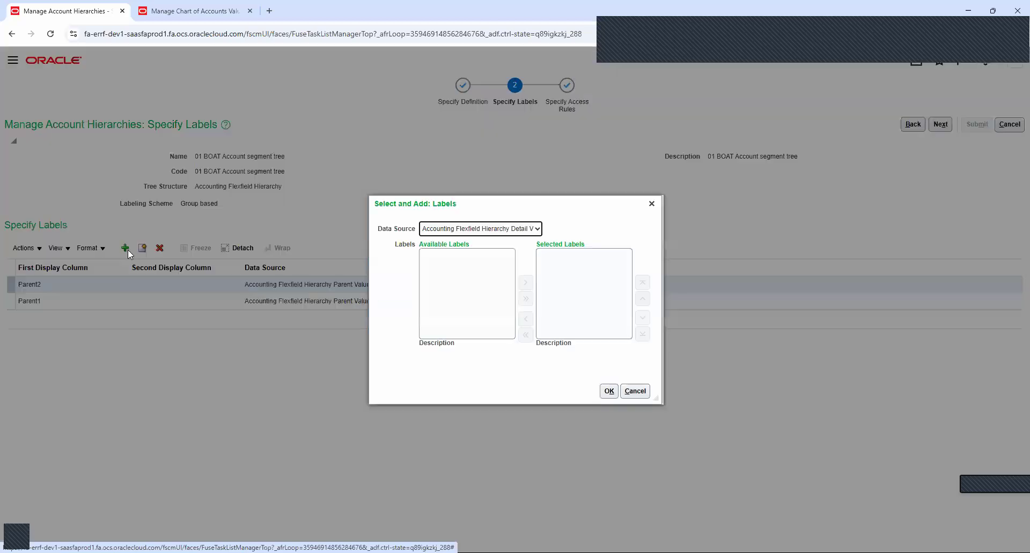
left_click(487, 234)
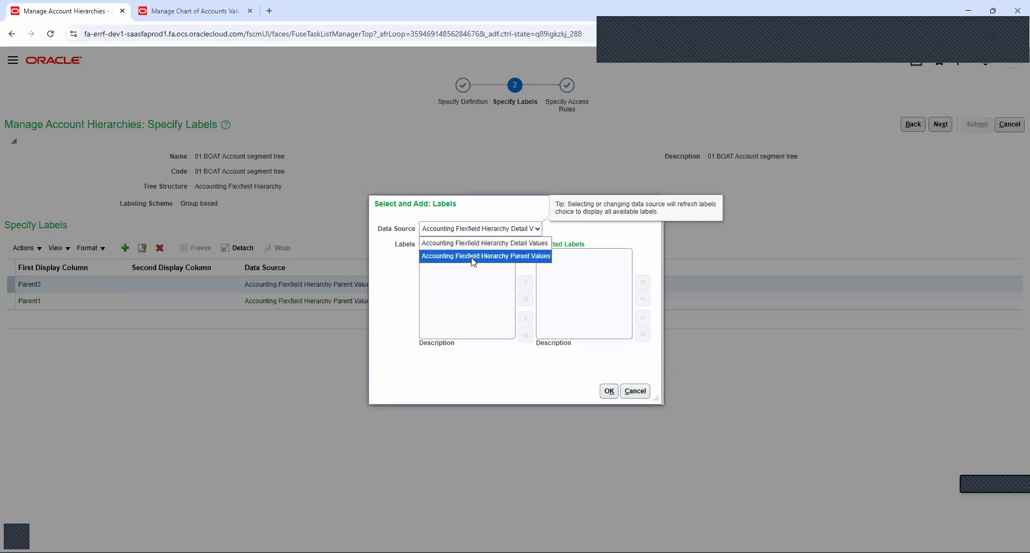
left_click(483, 256)
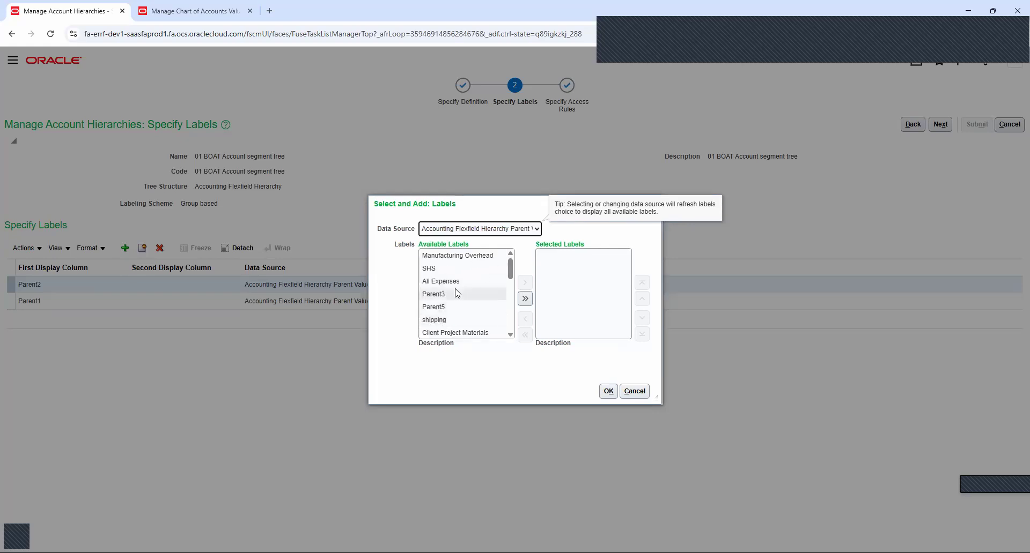
scroll(455, 296, "down", 5)
scroll(456, 294, "up", 5)
left_click(633, 391)
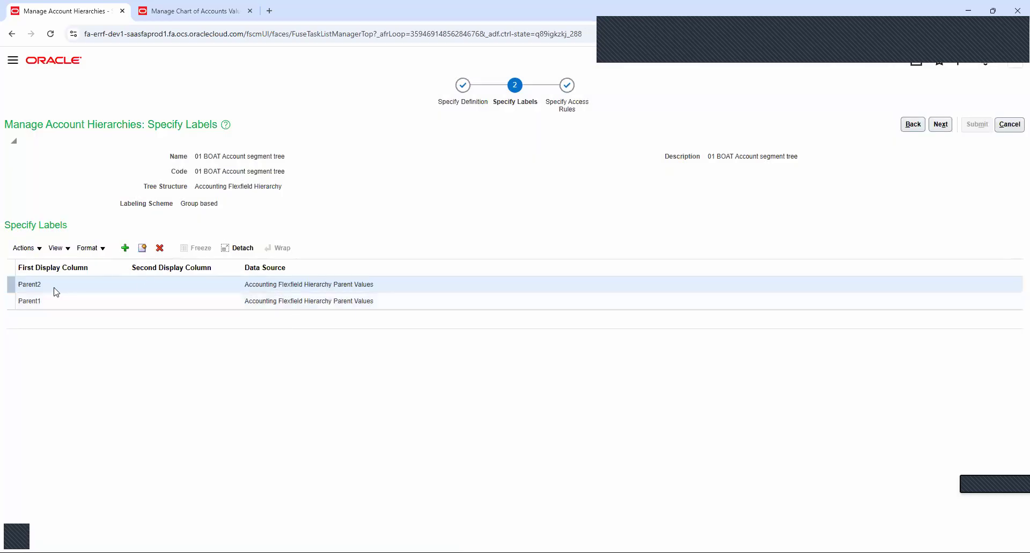
Advance past the labels and submit the 01 BOAT Account segment tree.
left_click(940, 124)
left_click(963, 125)
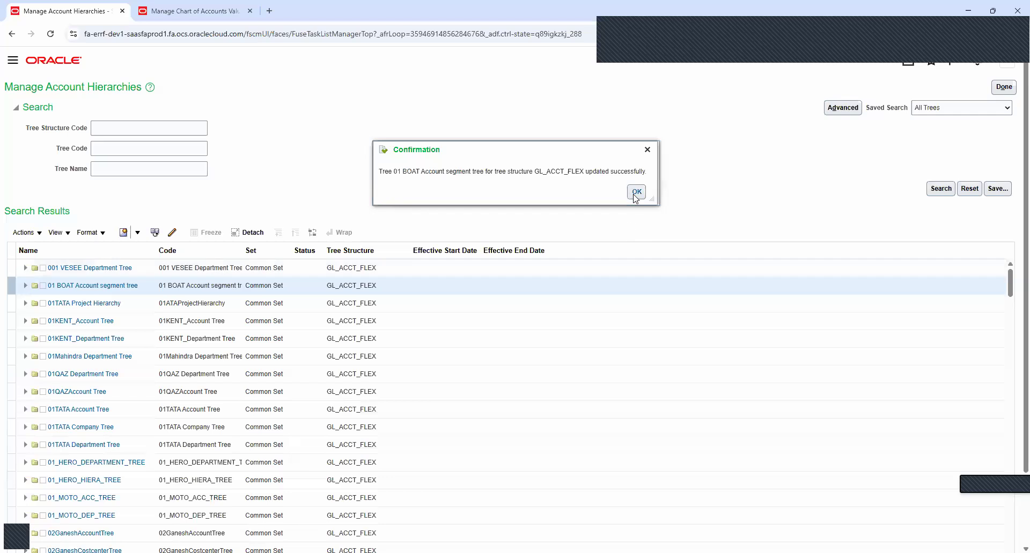
left_click(636, 192)
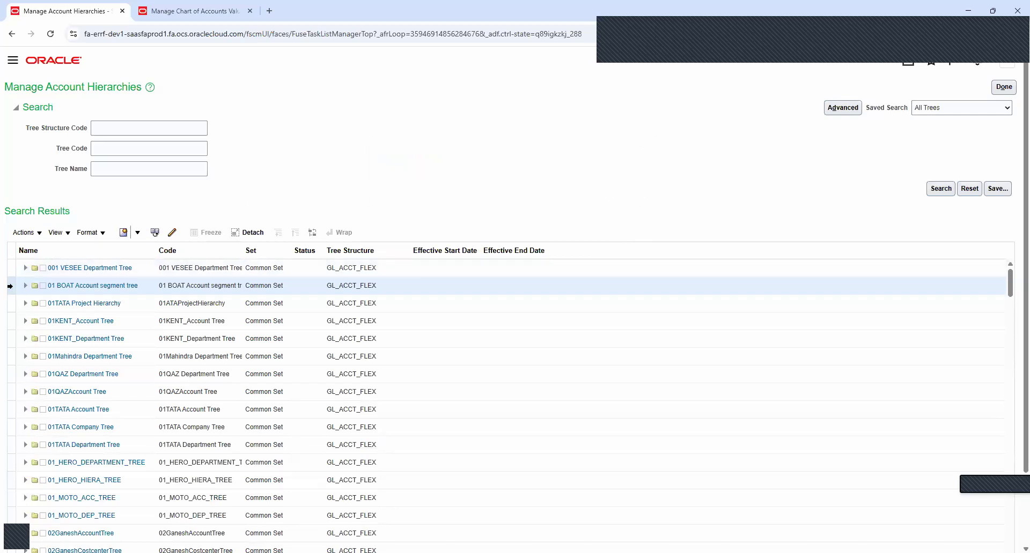
left_click(38, 233)
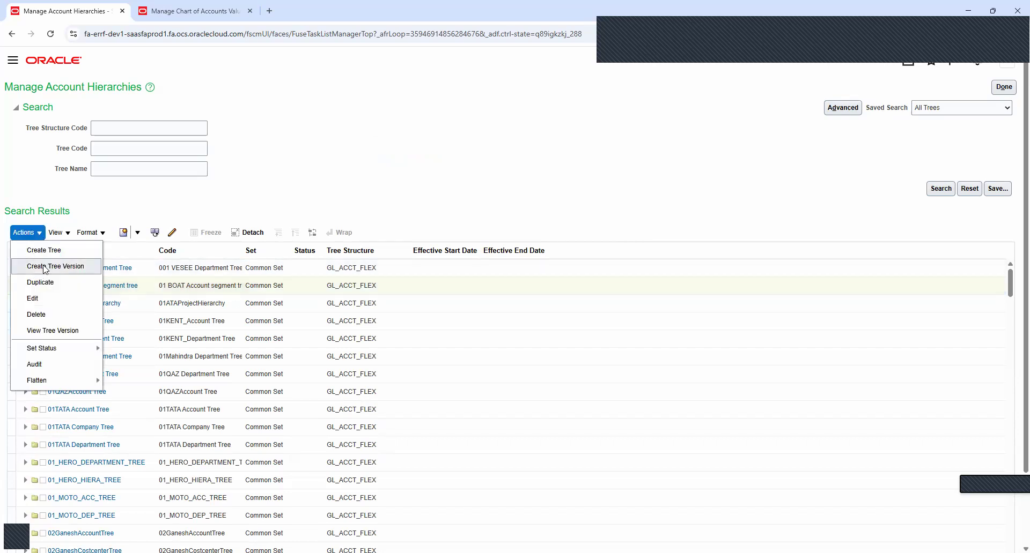
left_click(245, 205)
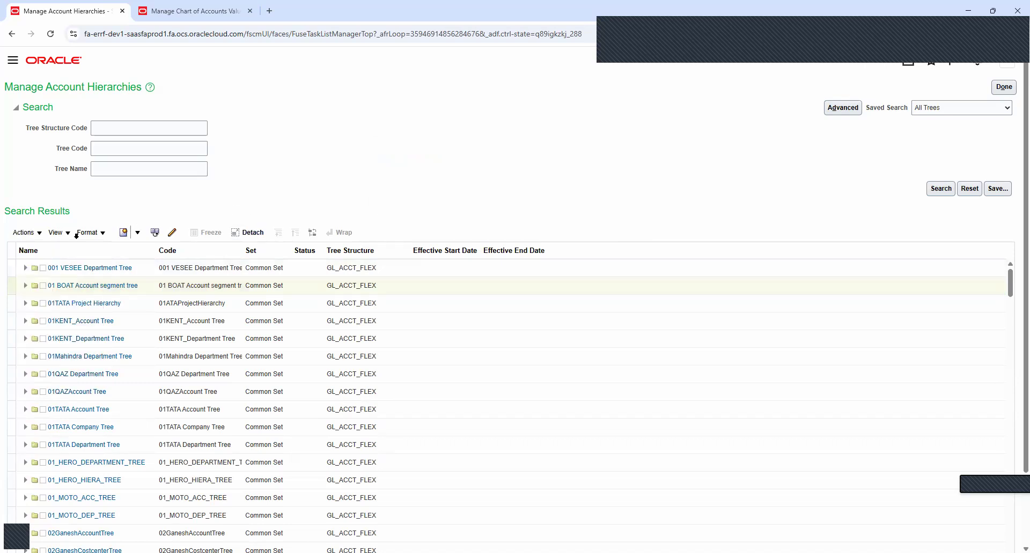
Expand the 01 BOAT Account segment tree, open its version and check the version's tree structure code.
left_click(26, 285)
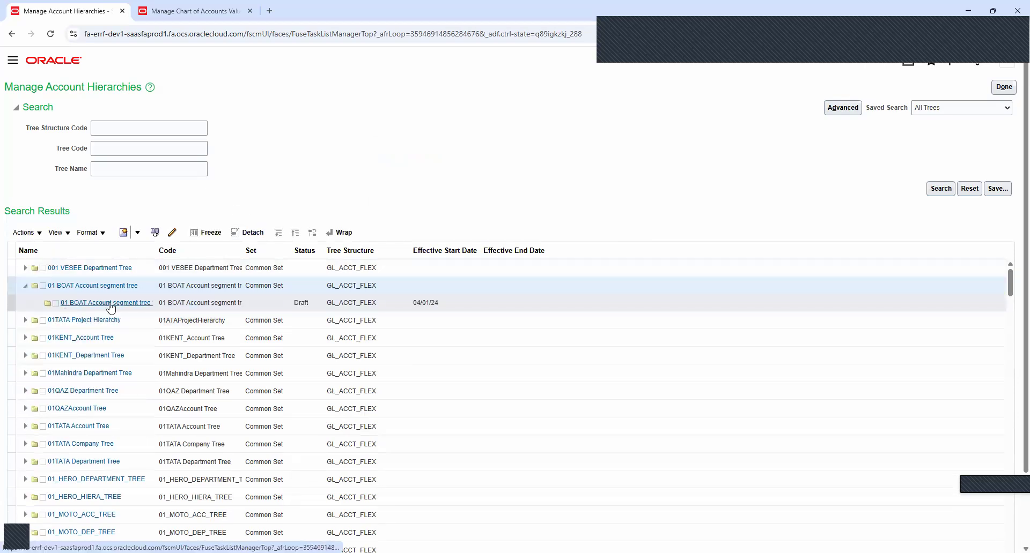
left_click(100, 303)
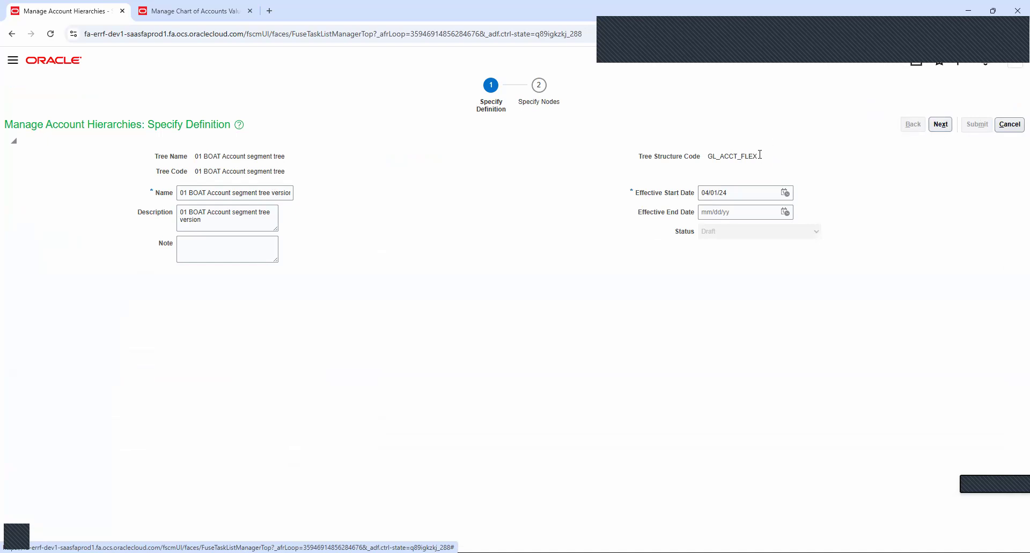
left_click_drag(760, 155, 712, 158)
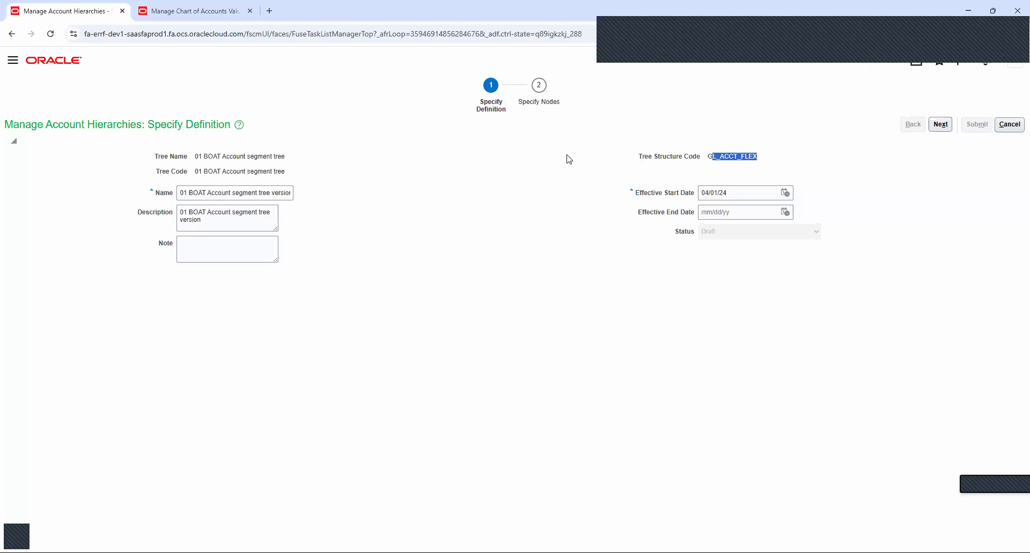
Expand the Total assets (1000) and current assets (1100) nodes of the tree version, and submit the version.
left_click(948, 128)
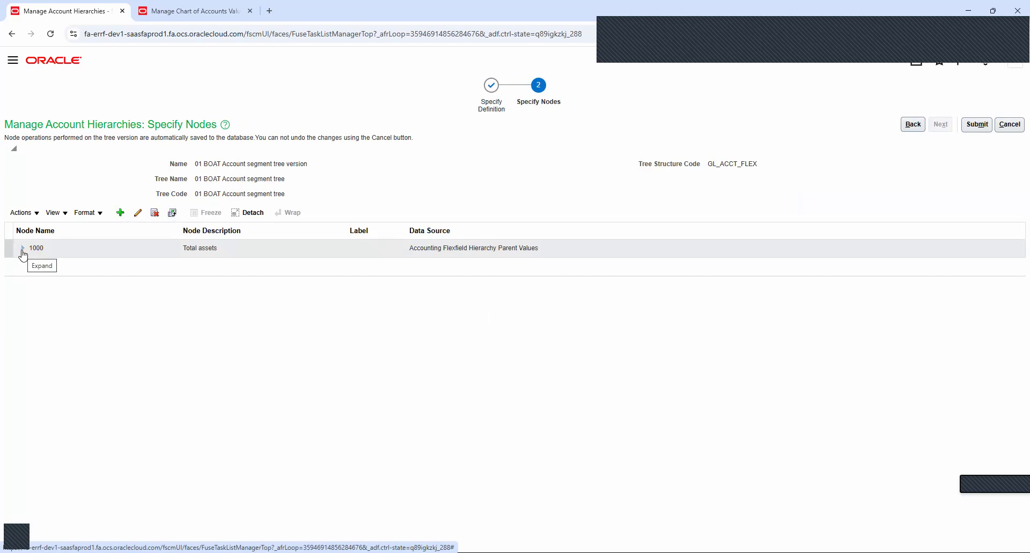
left_click(22, 249)
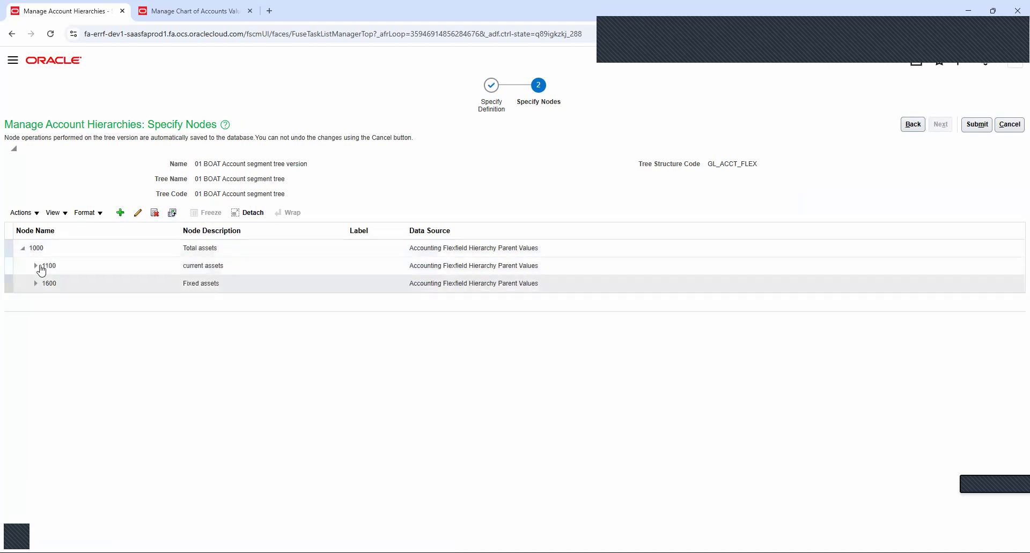
left_click(36, 268)
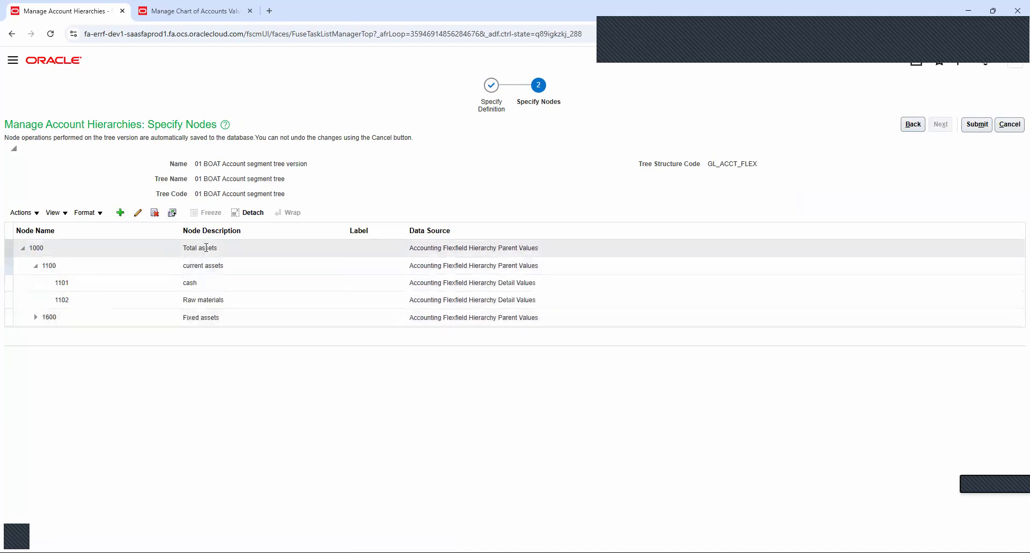
left_click(103, 248)
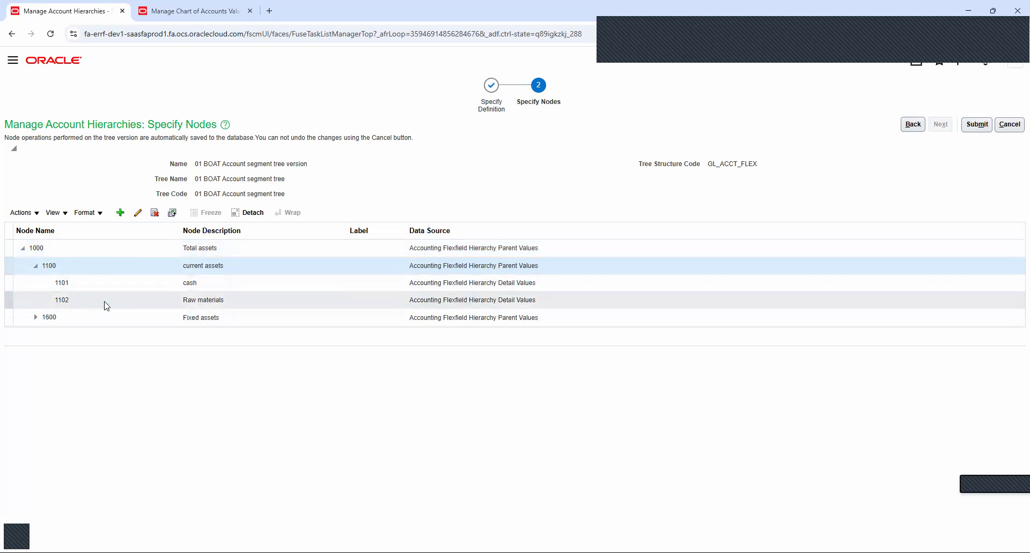
left_click(978, 127)
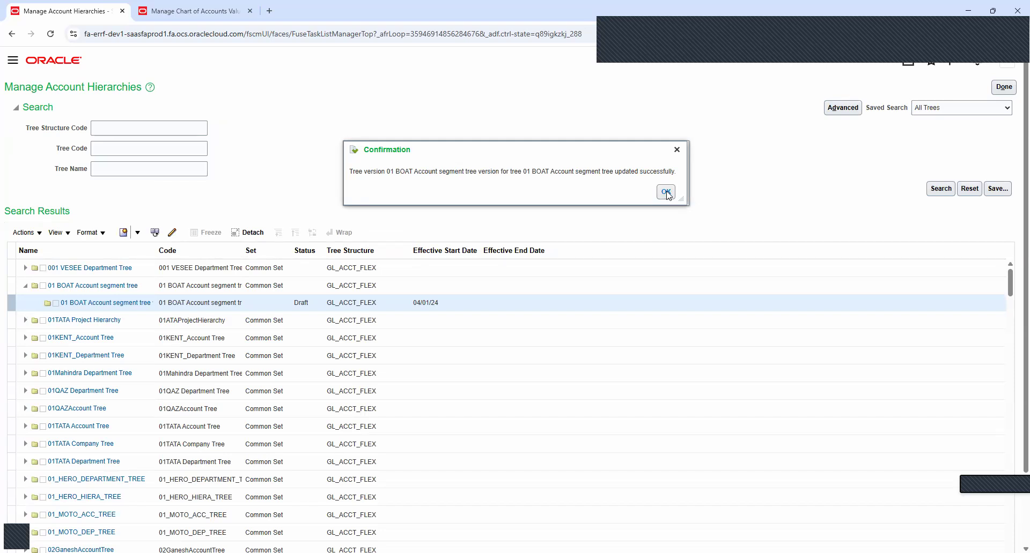
left_click(666, 193)
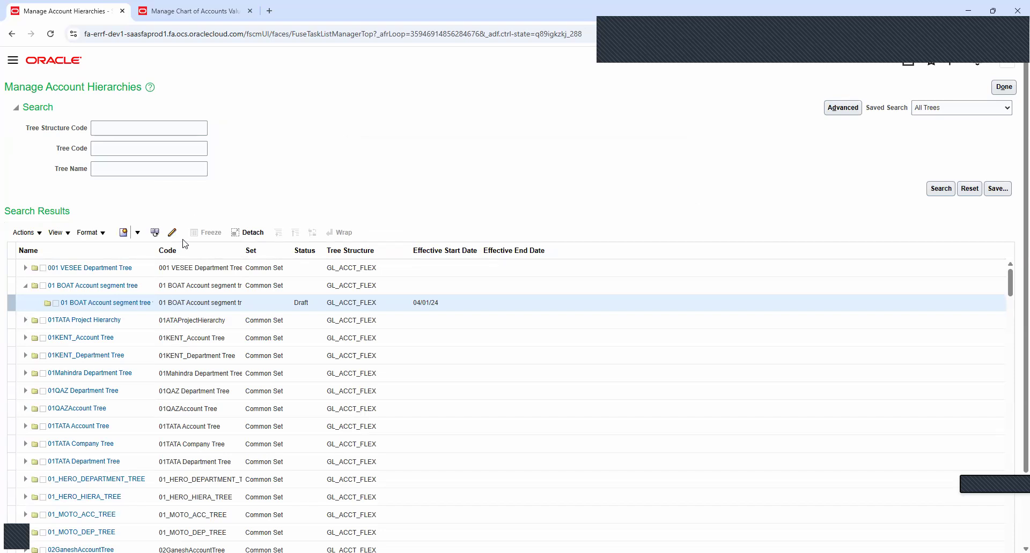
Run online row flattening for the 01 BOAT Account segment tree version and return to the list of hierarchies.
left_click(24, 286)
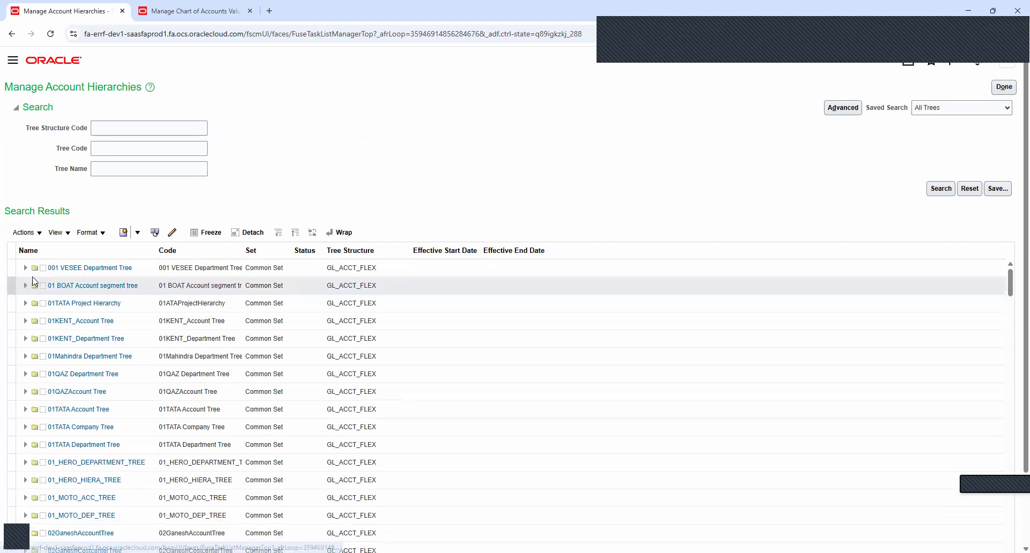
left_click(36, 233)
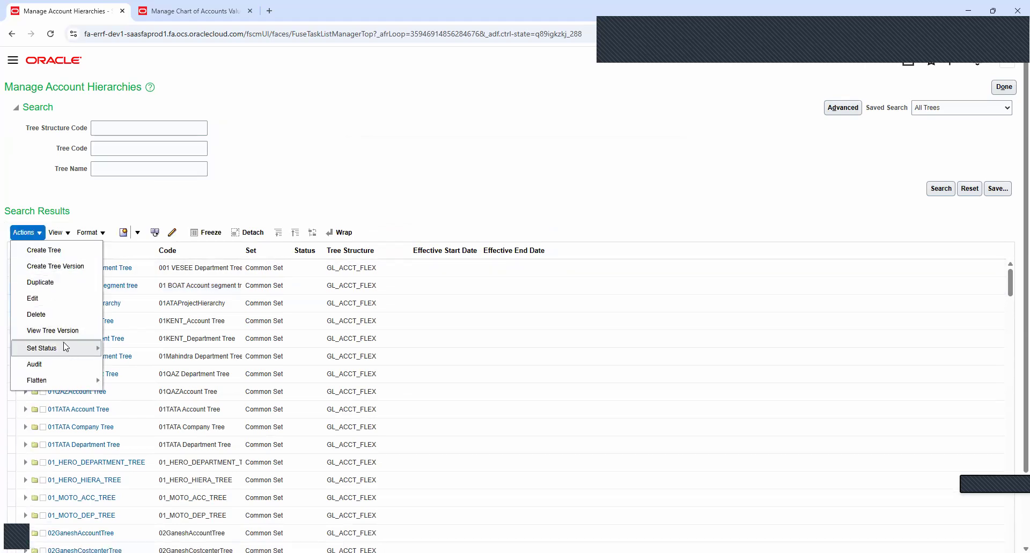
mouse_move(66, 382)
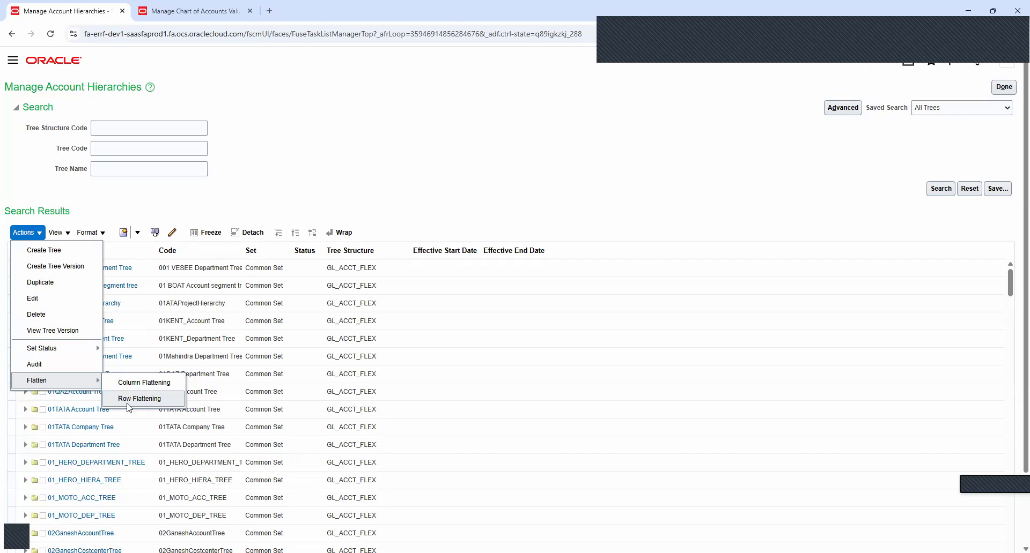
left_click(129, 398)
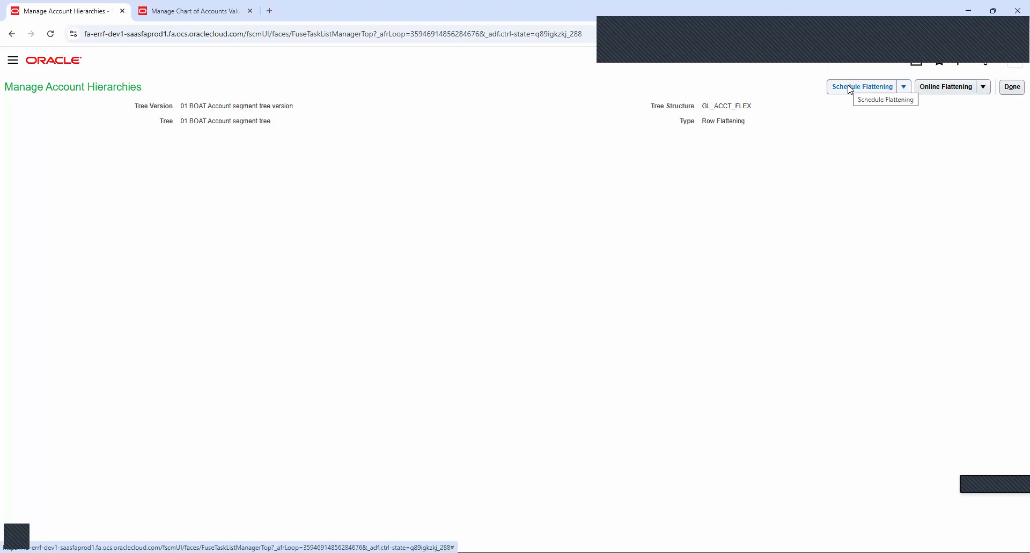
left_click(944, 87)
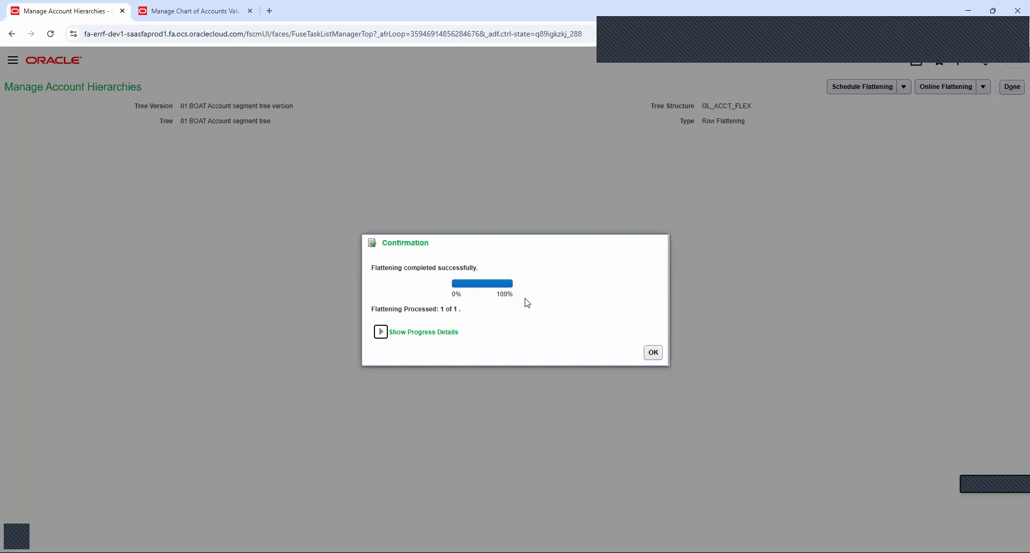
left_click(655, 354)
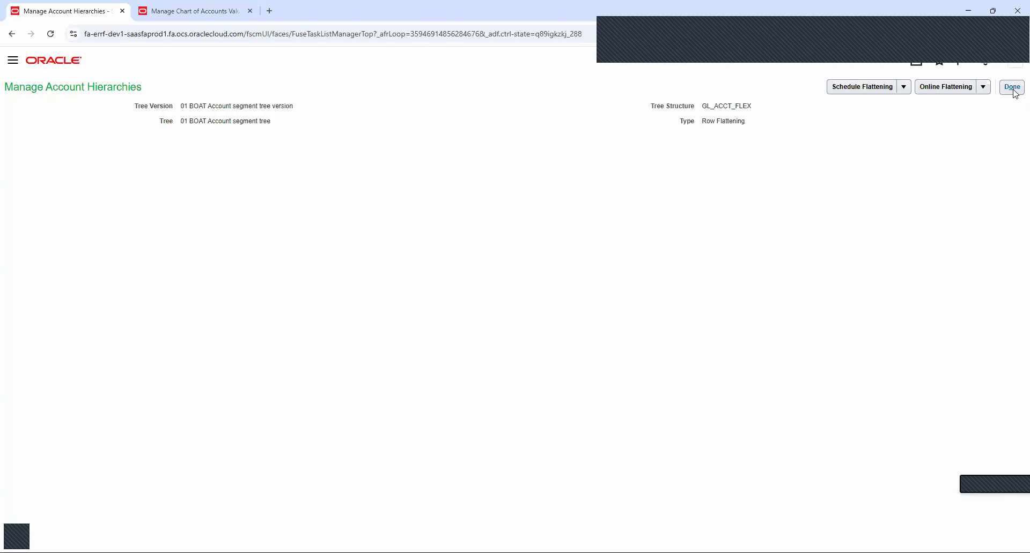
left_click(1012, 86)
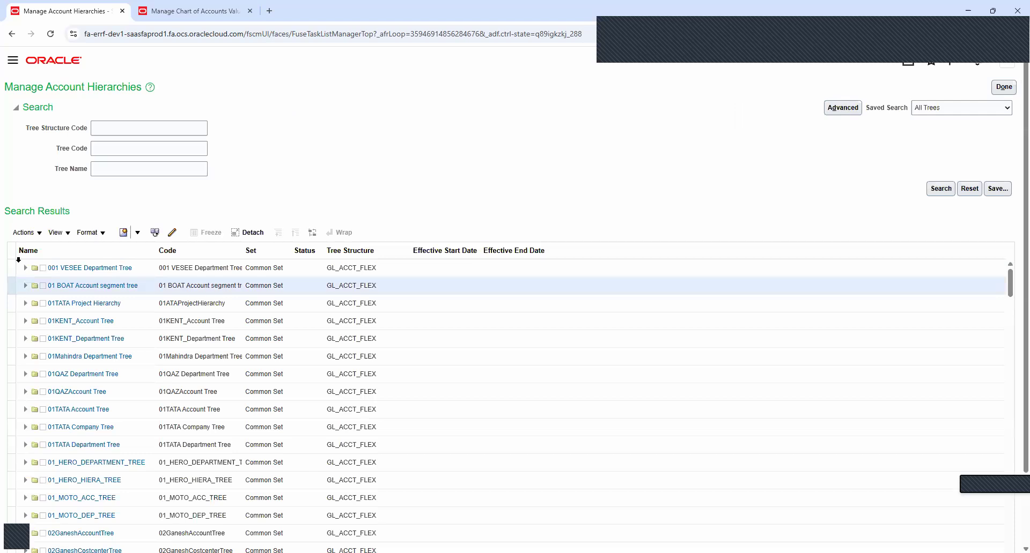
Try to start row flattening from the collapsed 01 BOAT Account segment tree.
left_click(24, 233)
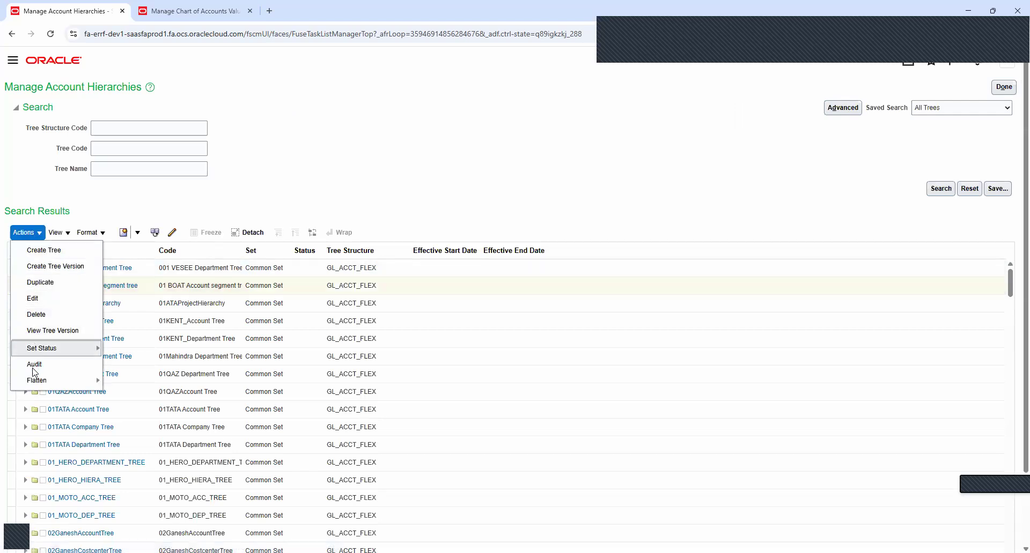
mouse_move(46, 382)
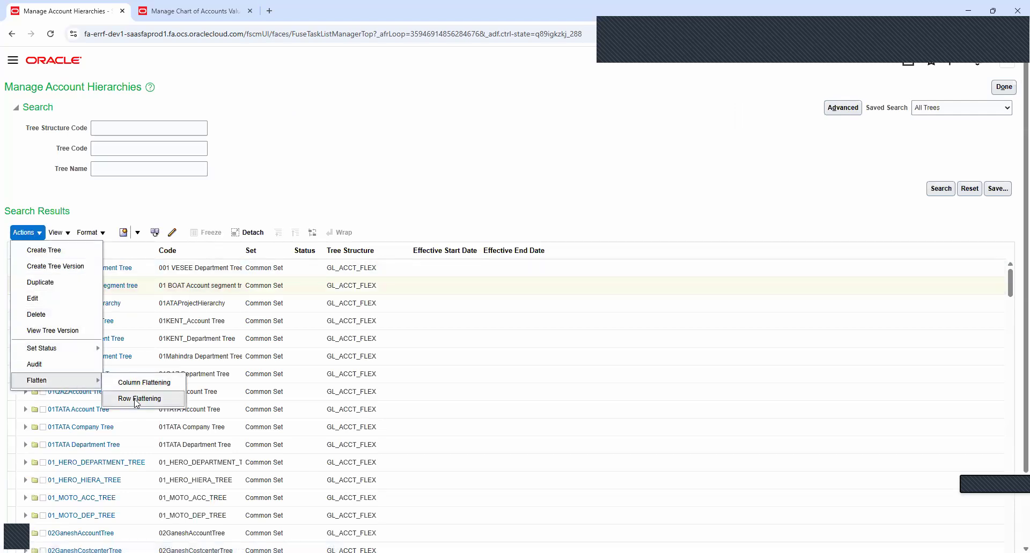
left_click(135, 399)
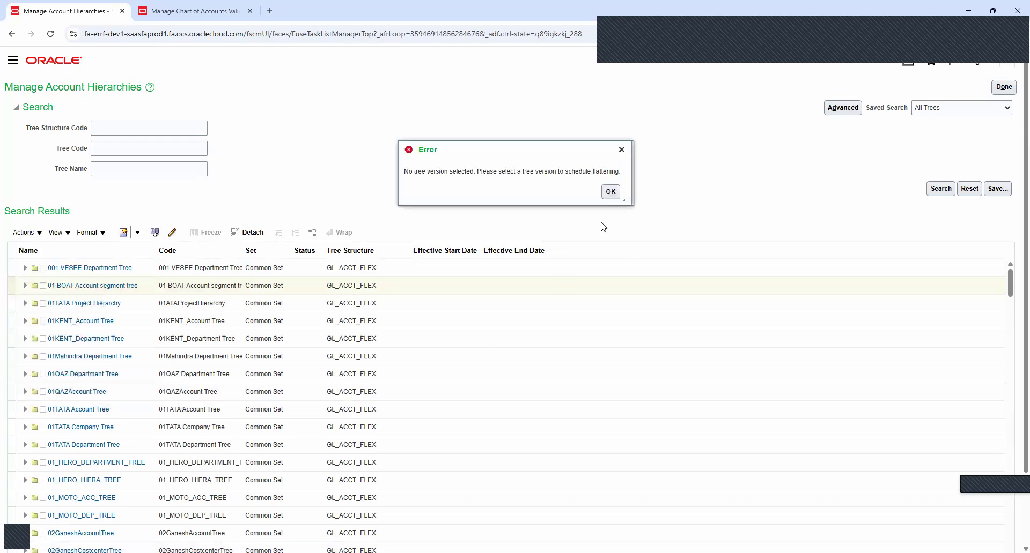
left_click(611, 192)
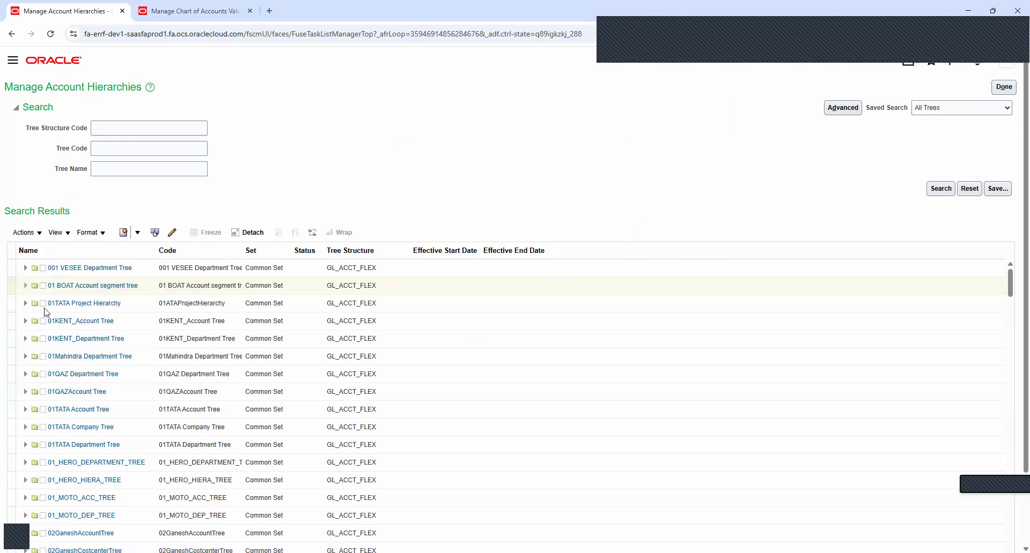
Expand the 01 BOAT Account segment tree, view the row flattening page for its version and return to the hierarchies.
left_click(25, 286)
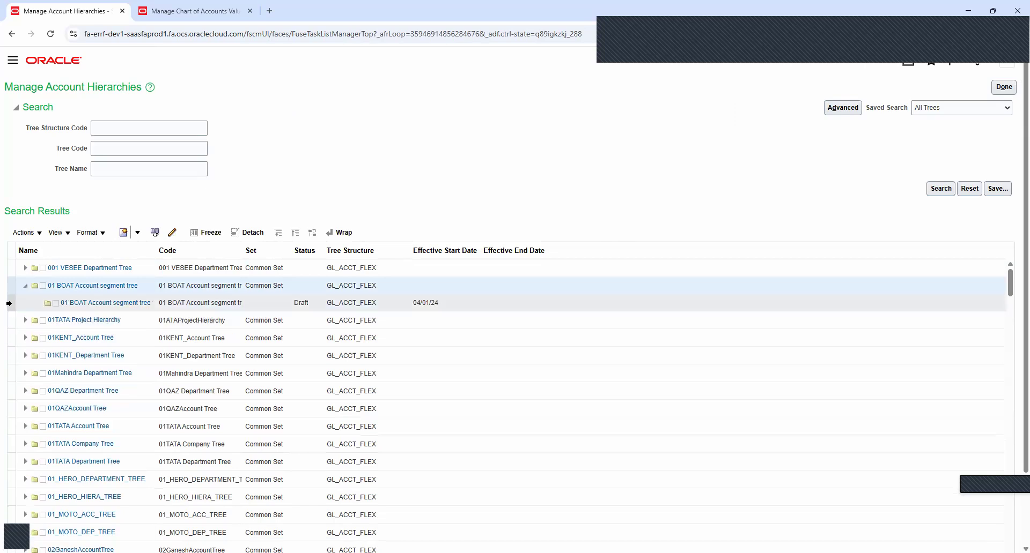
left_click(24, 232)
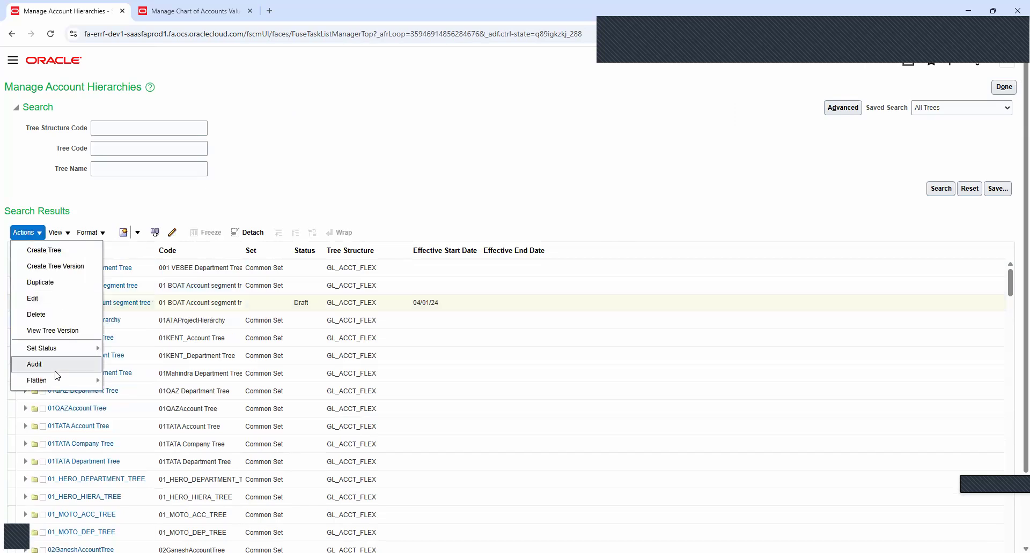
mouse_move(63, 380)
left_click(137, 400)
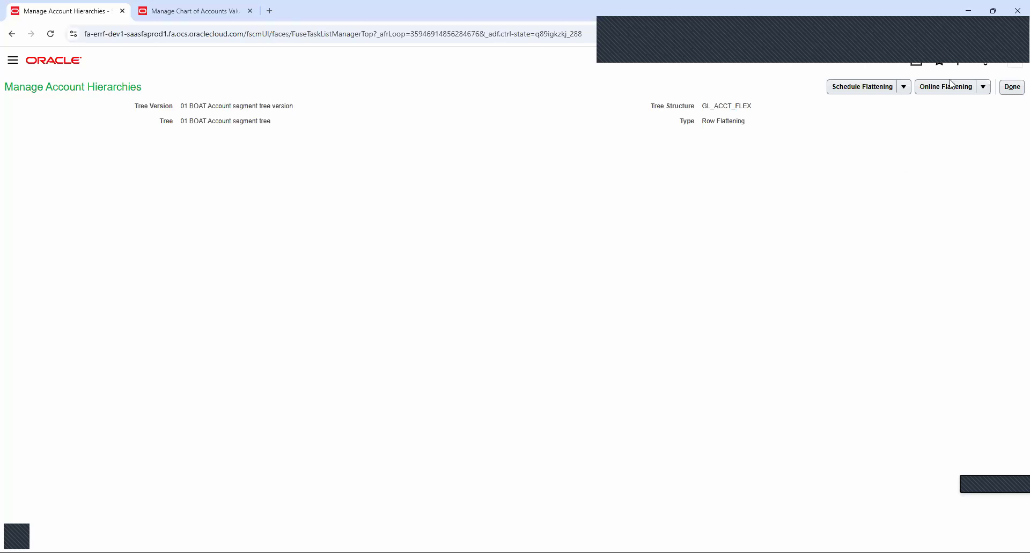
left_click(1014, 89)
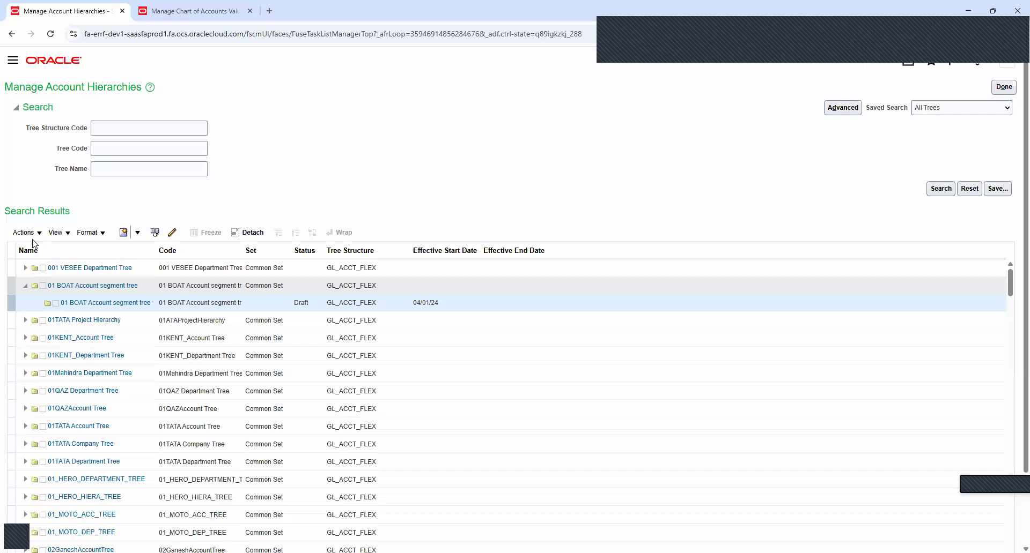
Audit the 01 BOAT Account segment tree version, return to the list of hierarchies and view the version's status options.
left_click(24, 232)
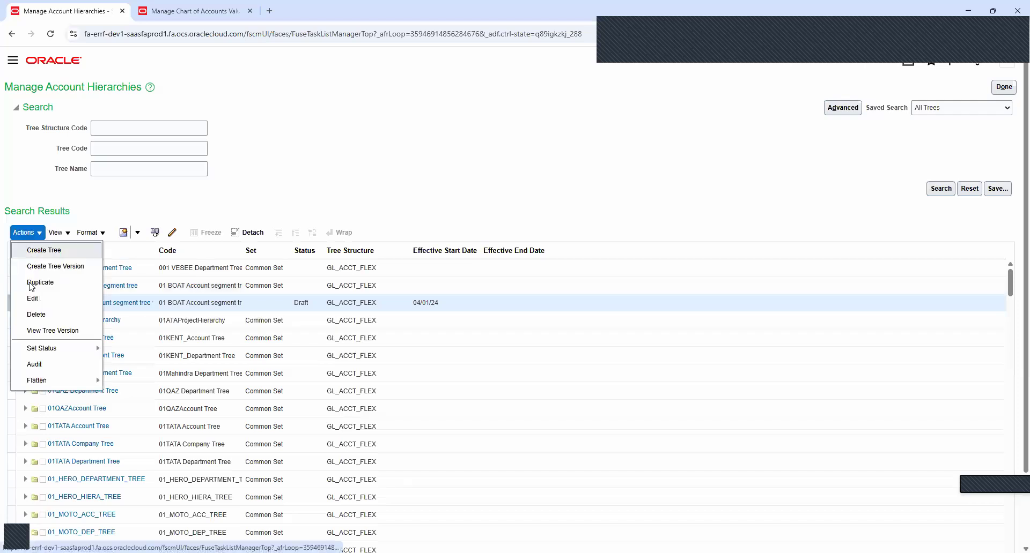
left_click(52, 370)
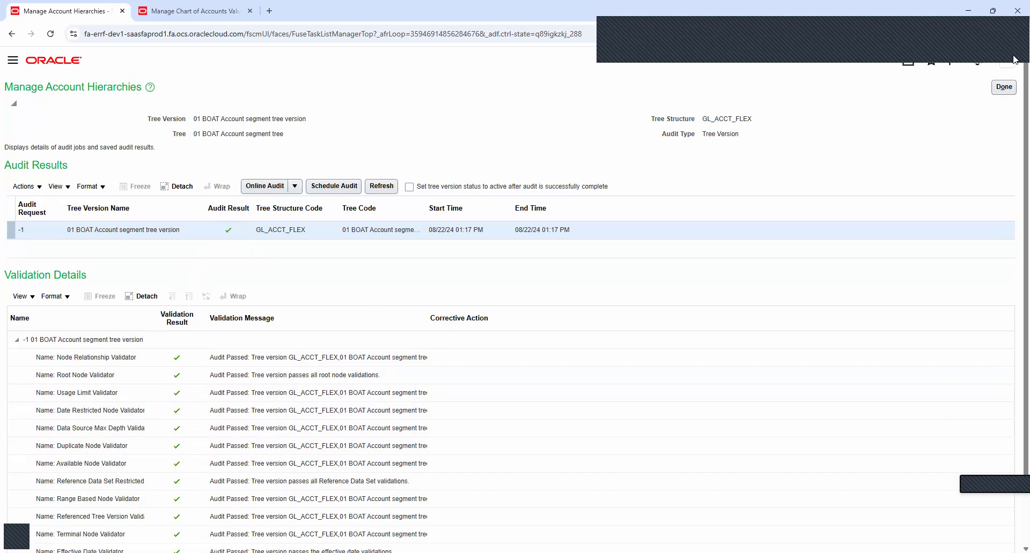
left_click(1004, 88)
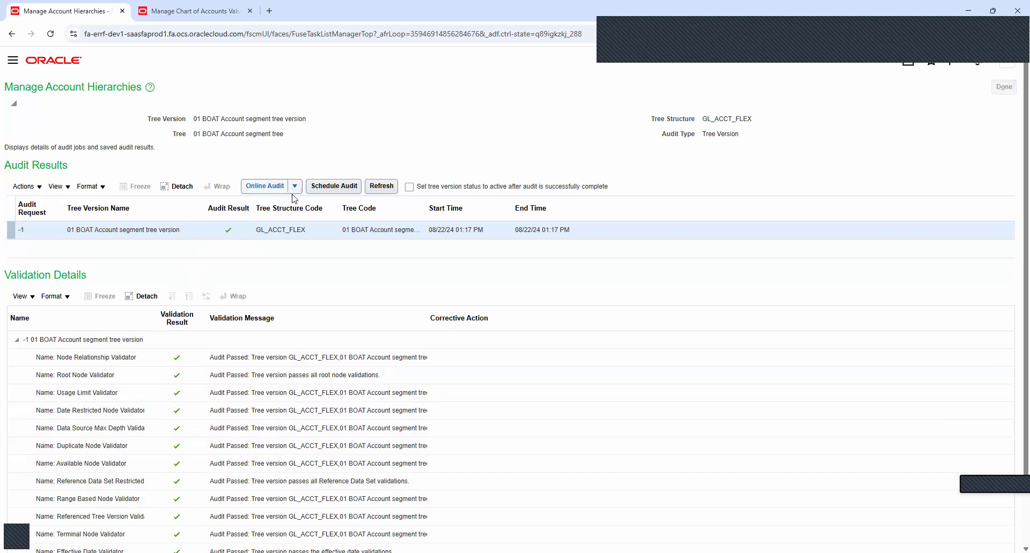
left_click(26, 233)
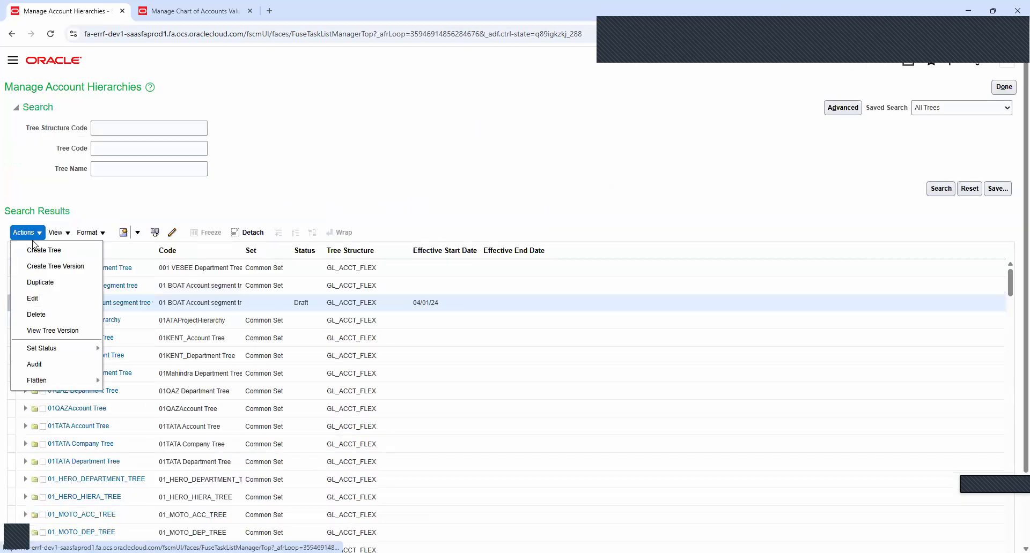
mouse_move(54, 349)
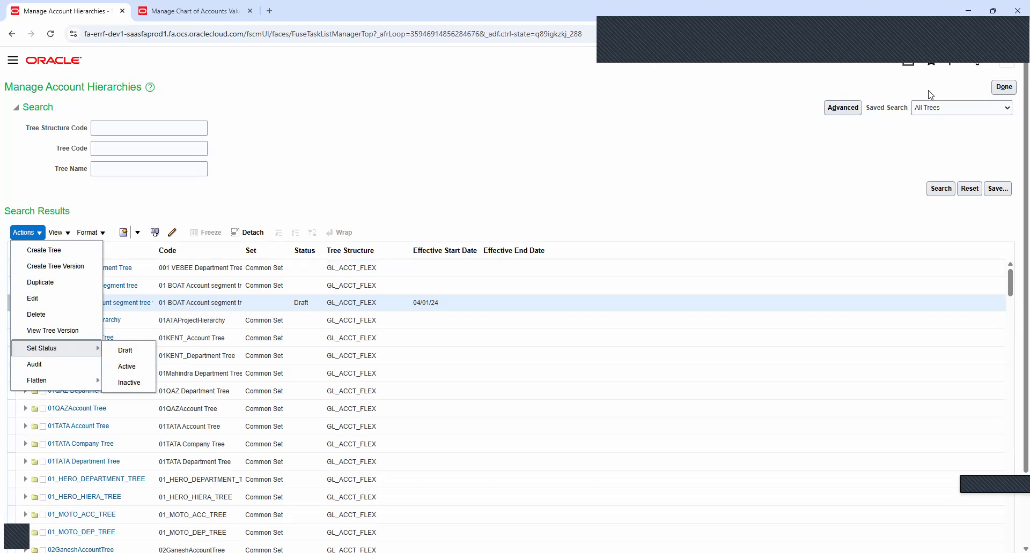
Return to the home page and open Setup and Maintenance.
left_click(909, 65)
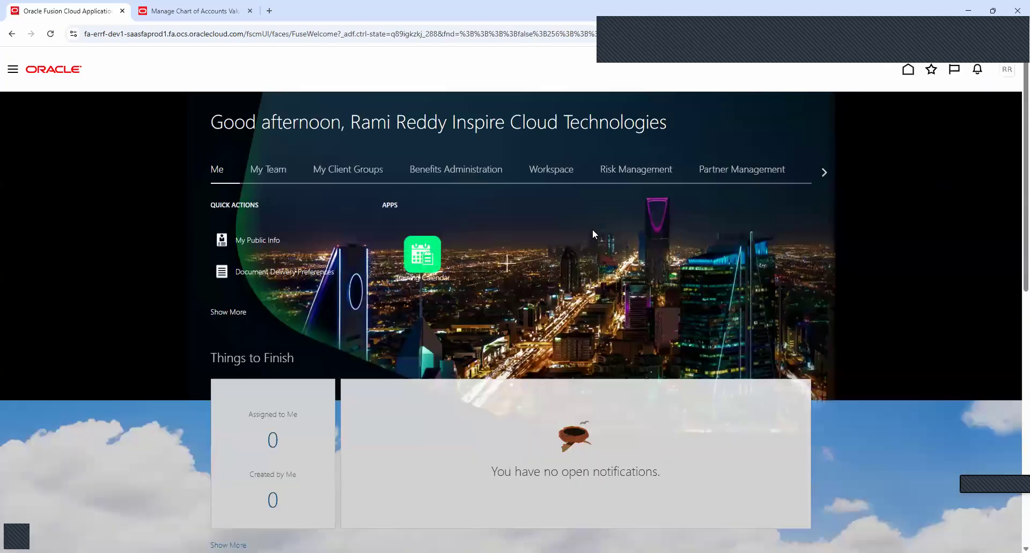
left_click(1007, 69)
left_click(841, 232)
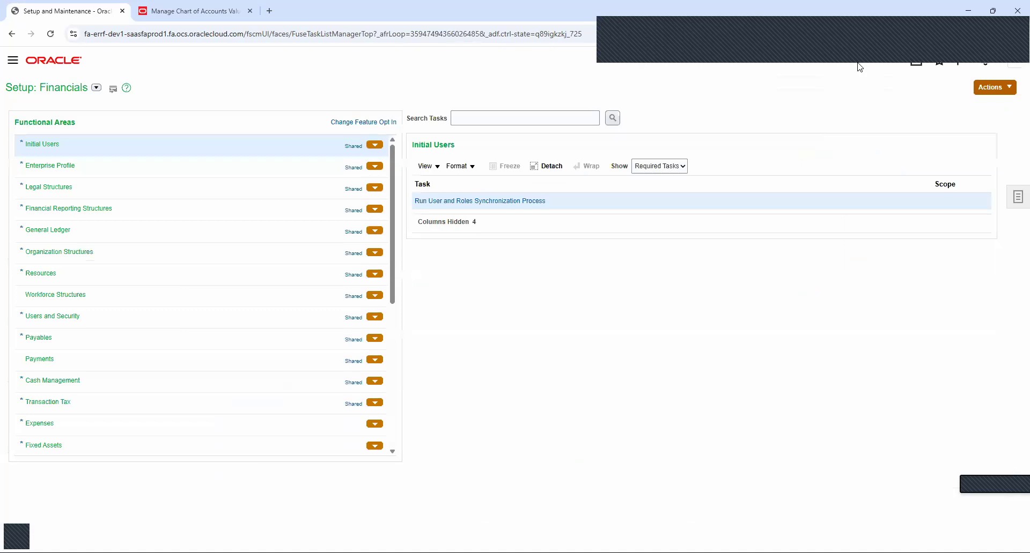
Search the Financials setup tasks for "mana%Pub%hie%" and dismiss the results.
left_click(489, 119)
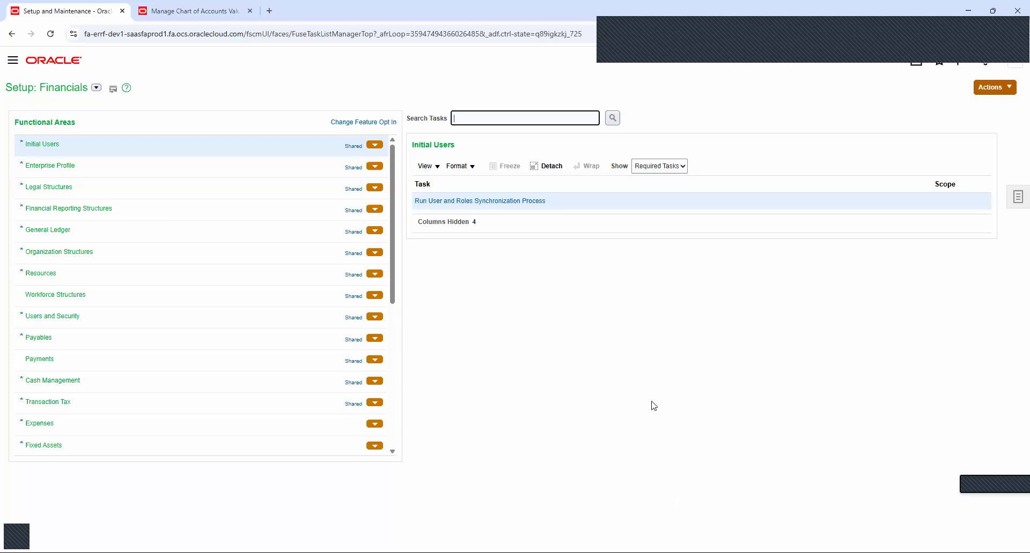
type("mana%Pu")
type("bl")
type("i")
type("%")
key("BackSpace")
key("BackSpace")
type("%hie%")
key("Return")
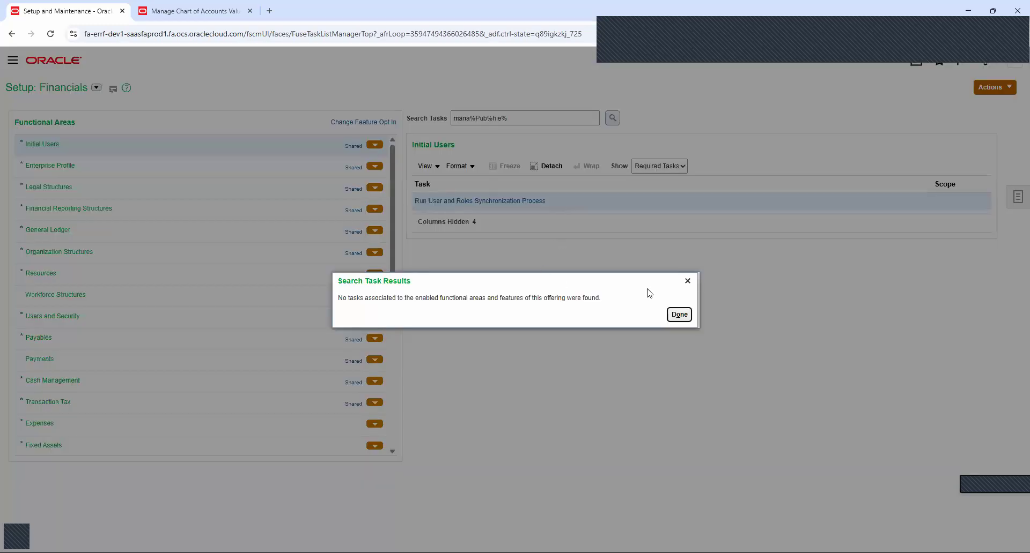
left_click(679, 315)
Replace the task search with "Mana%publi%", run it and close the results.
triple_click(526, 118)
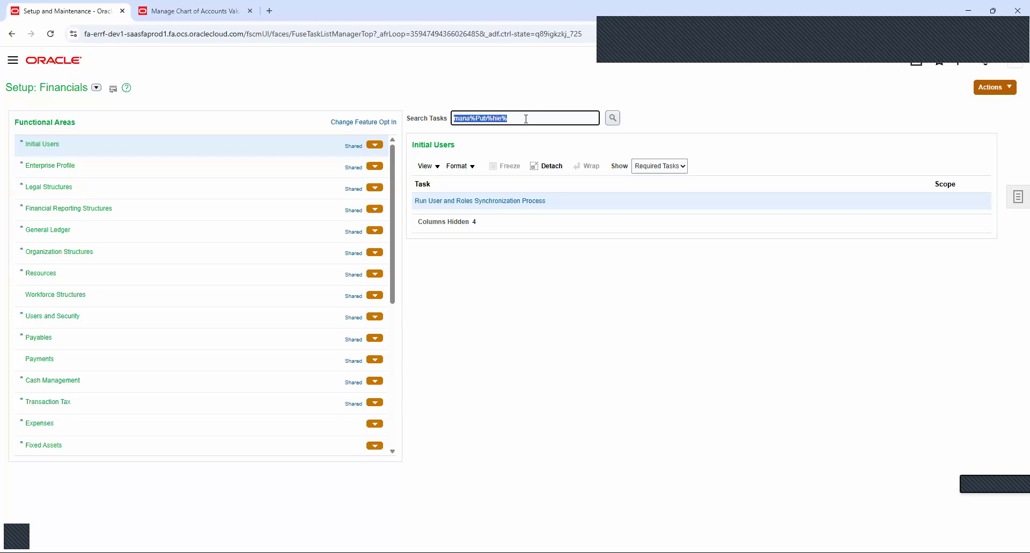
key("BackSpace")
type("Mana%")
type("publi%")
key("Return")
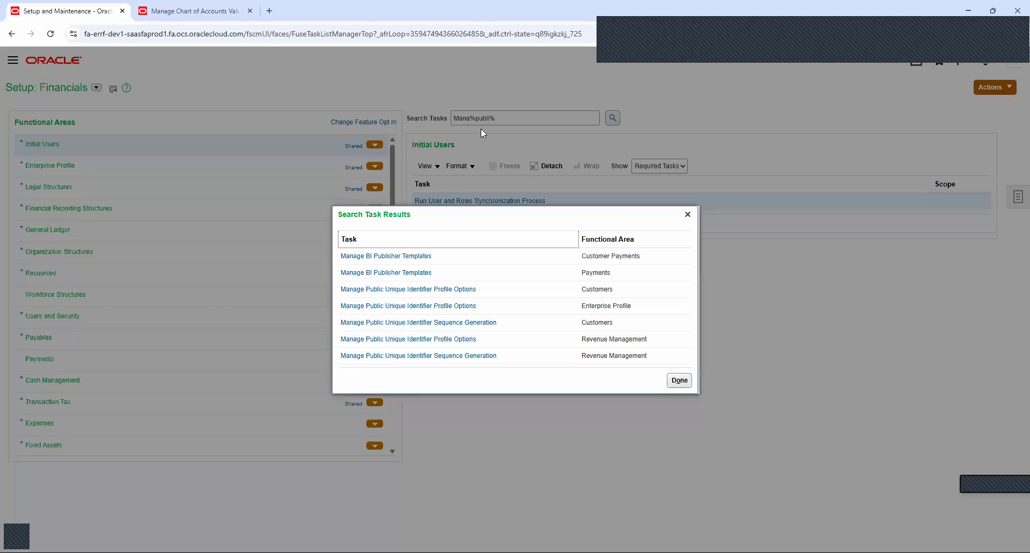
left_click(686, 215)
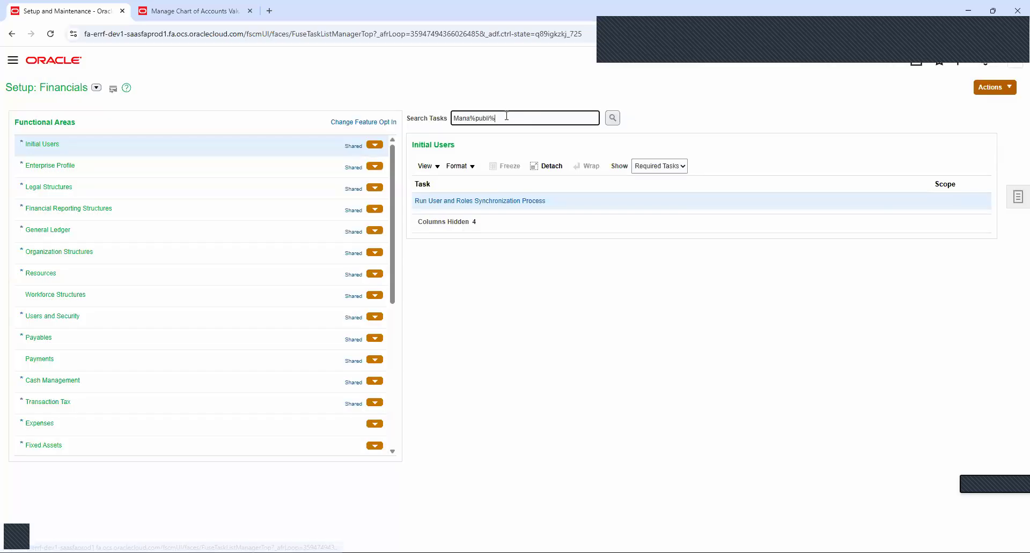
Narrow the task search to "Mana%publi%hier%", run it and close the results.
type("hier%")
key("Return")
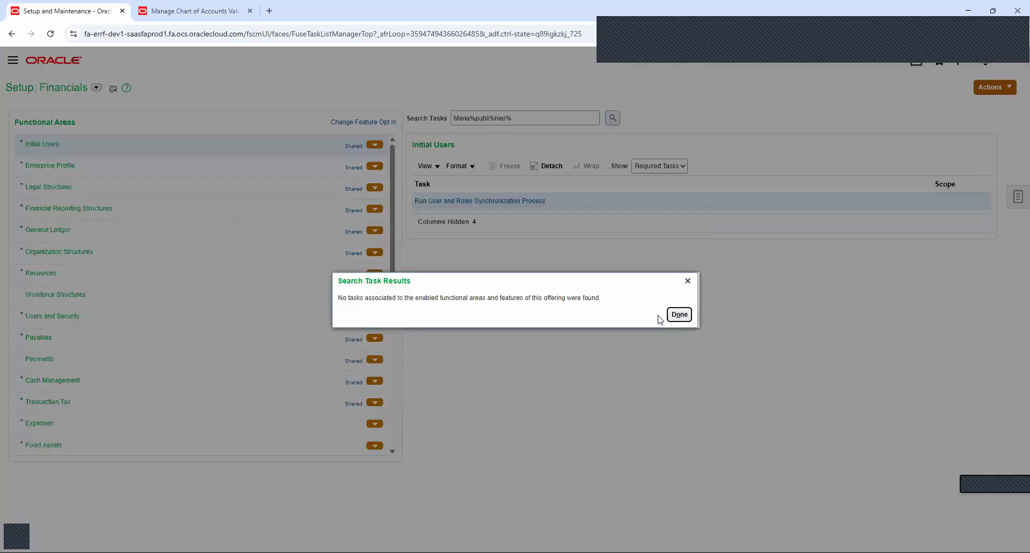
left_click(688, 281)
Clear the task search and open the Publish Account Hierarchies task from the Financial Reporting Structures functional area.
double_click(518, 118)
key("ctrl+a")
key("BackSpace")
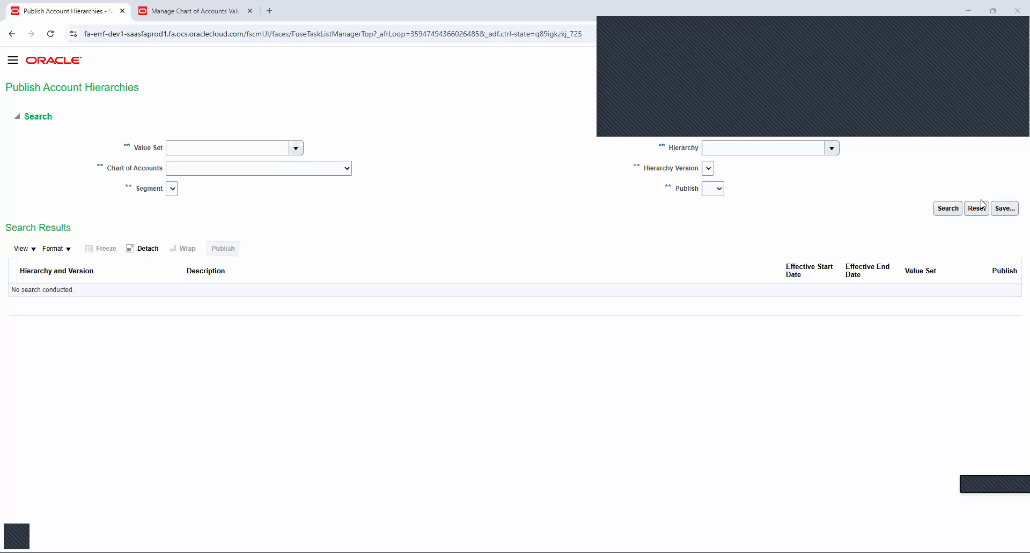
left_click(485, 348)
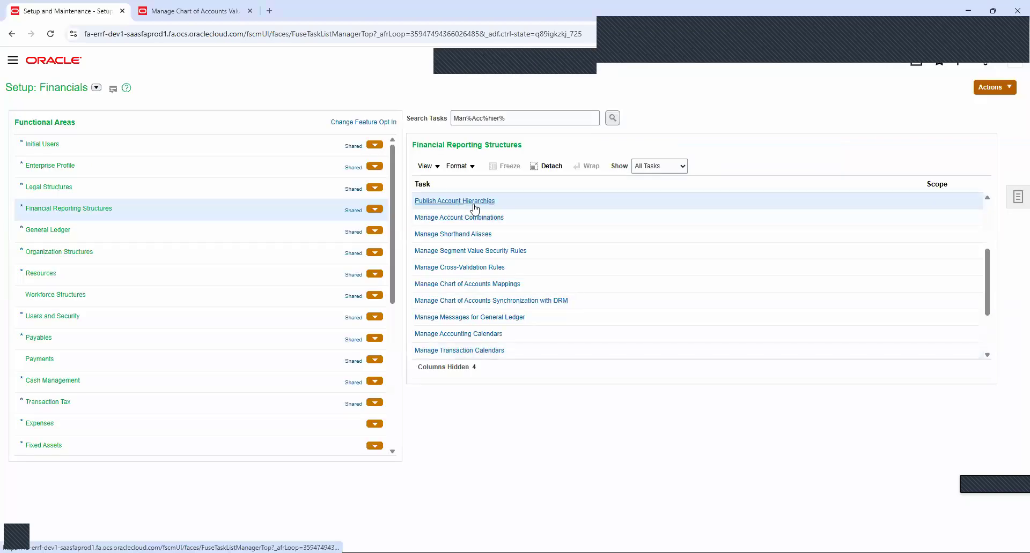
left_click(474, 204)
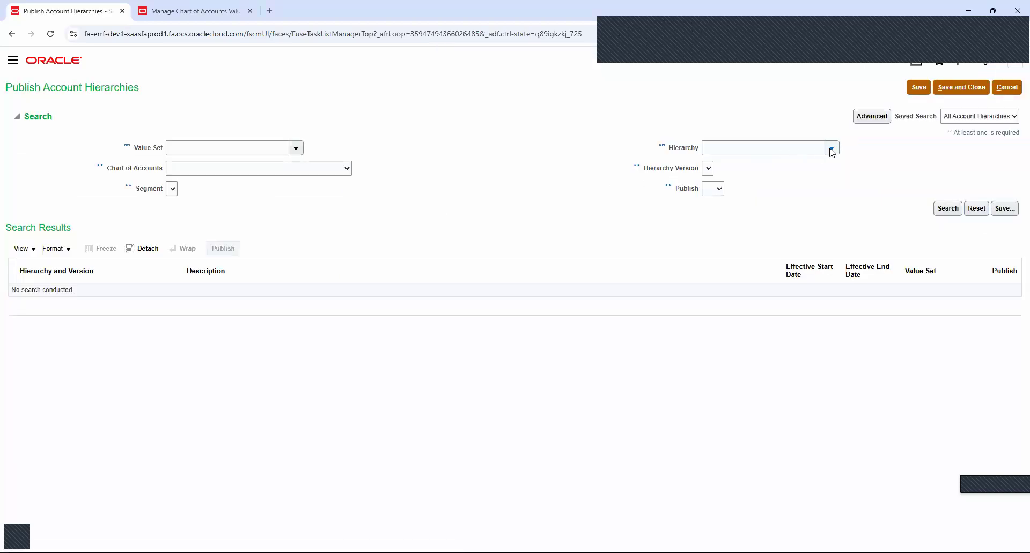
Search for the hierarchy 01 BOAT Account segment tree with hierarchy version 01 BOAT Account segment tree version.
left_click(797, 148)
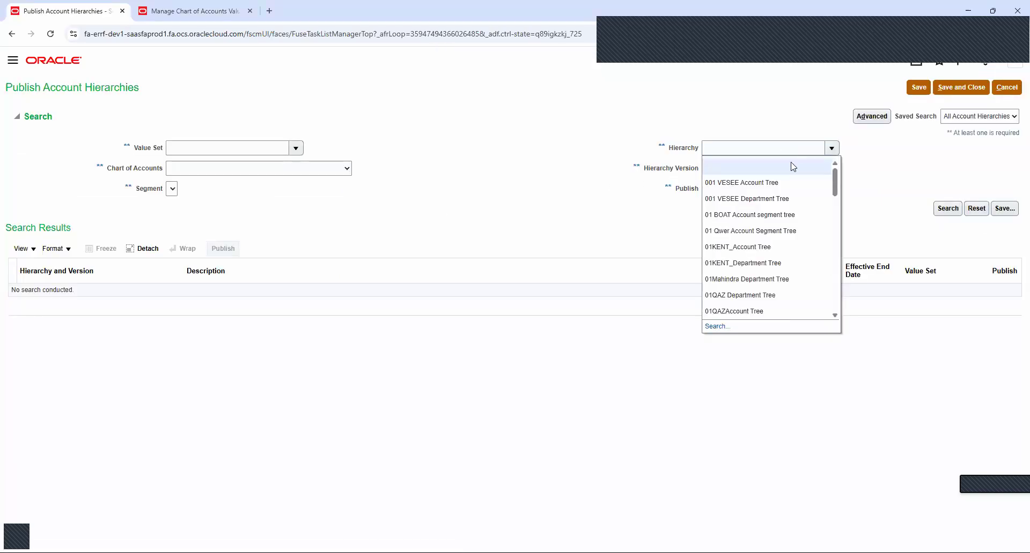
left_click(758, 216)
left_click(726, 173)
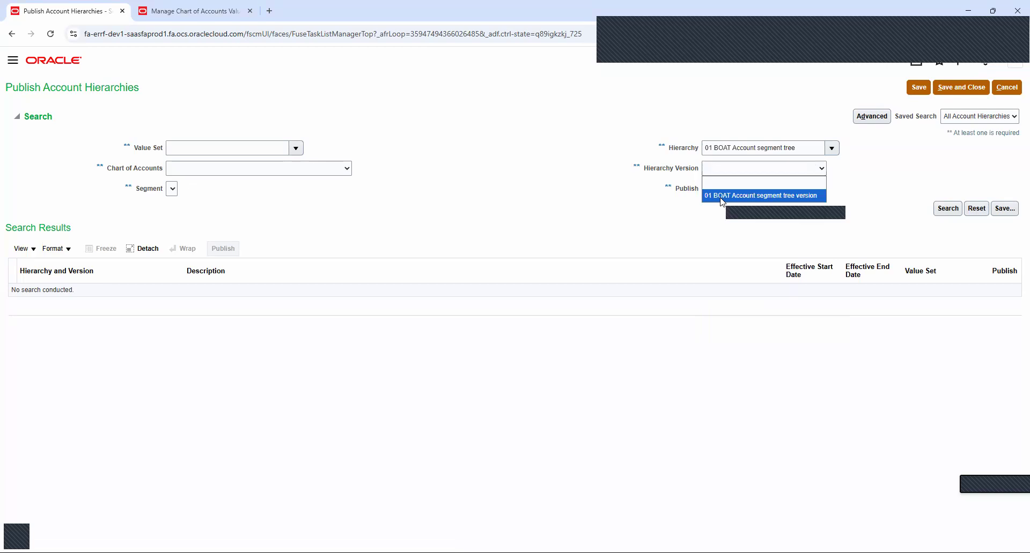
left_click(721, 196)
left_click(947, 209)
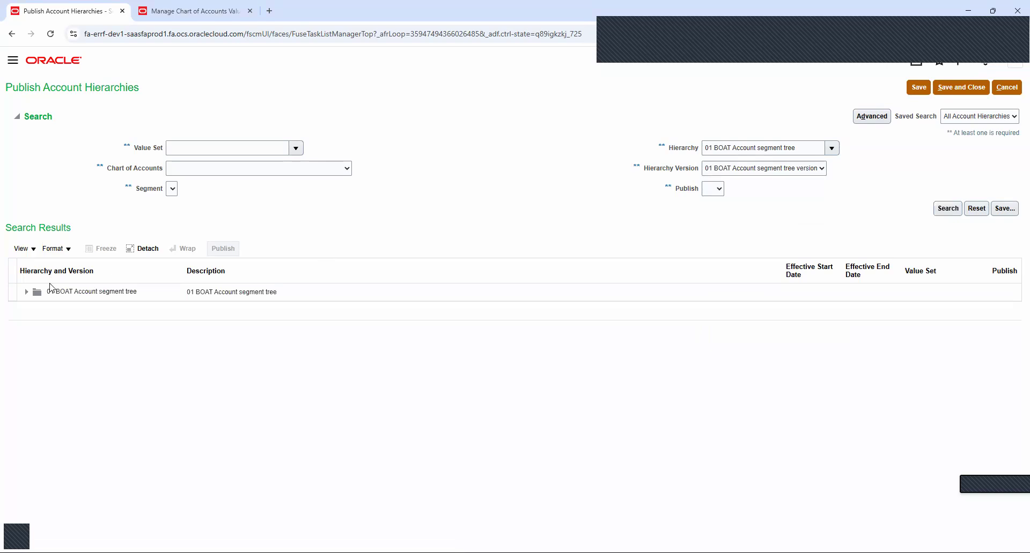
Expand and select the 01 BOAT Account segment tree in the search results.
left_click(26, 293)
left_click(11, 293)
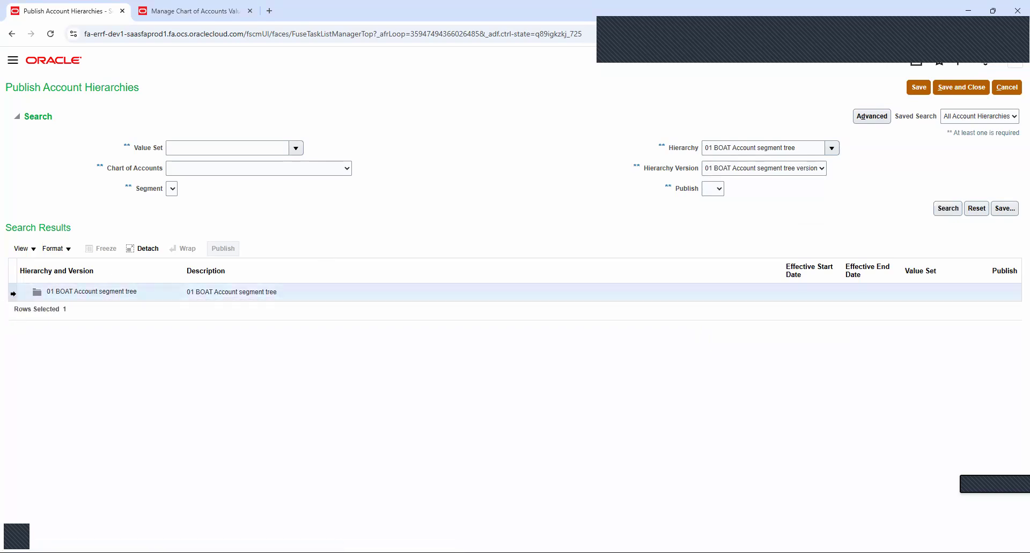